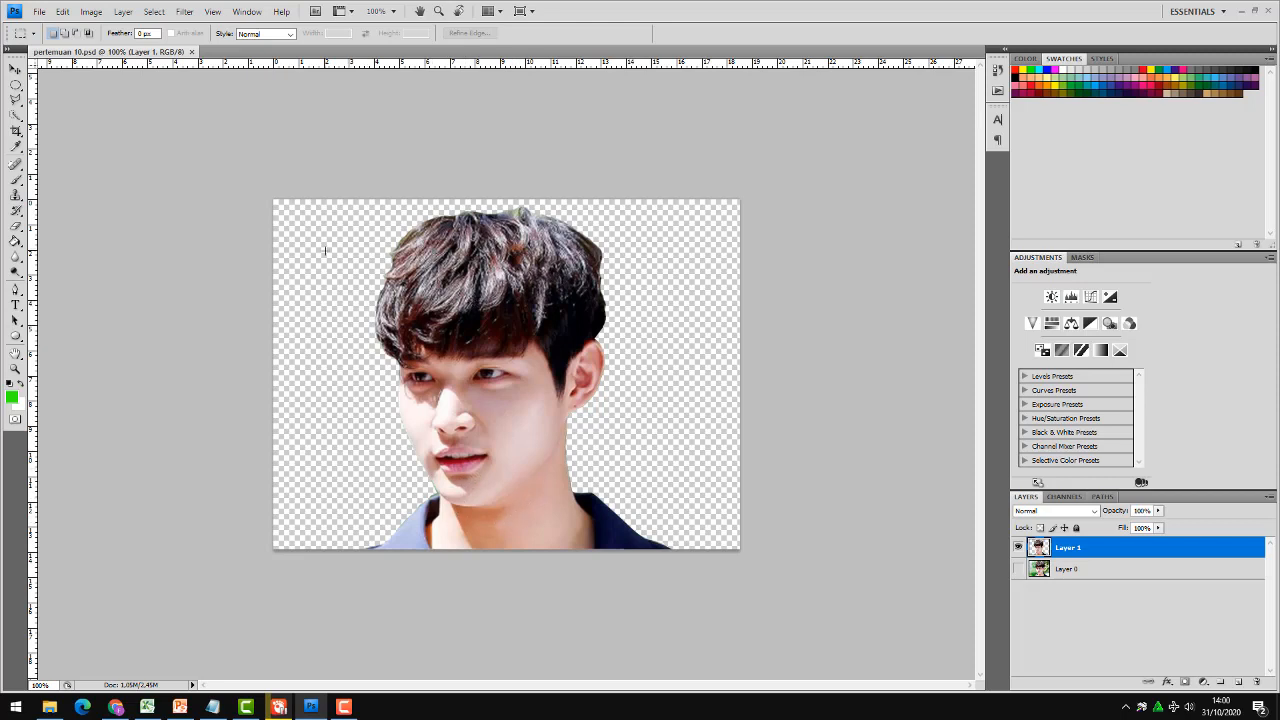
# Set the Crop tool's resolution to 300 pixels/cm.
pyautogui.click(15, 69)
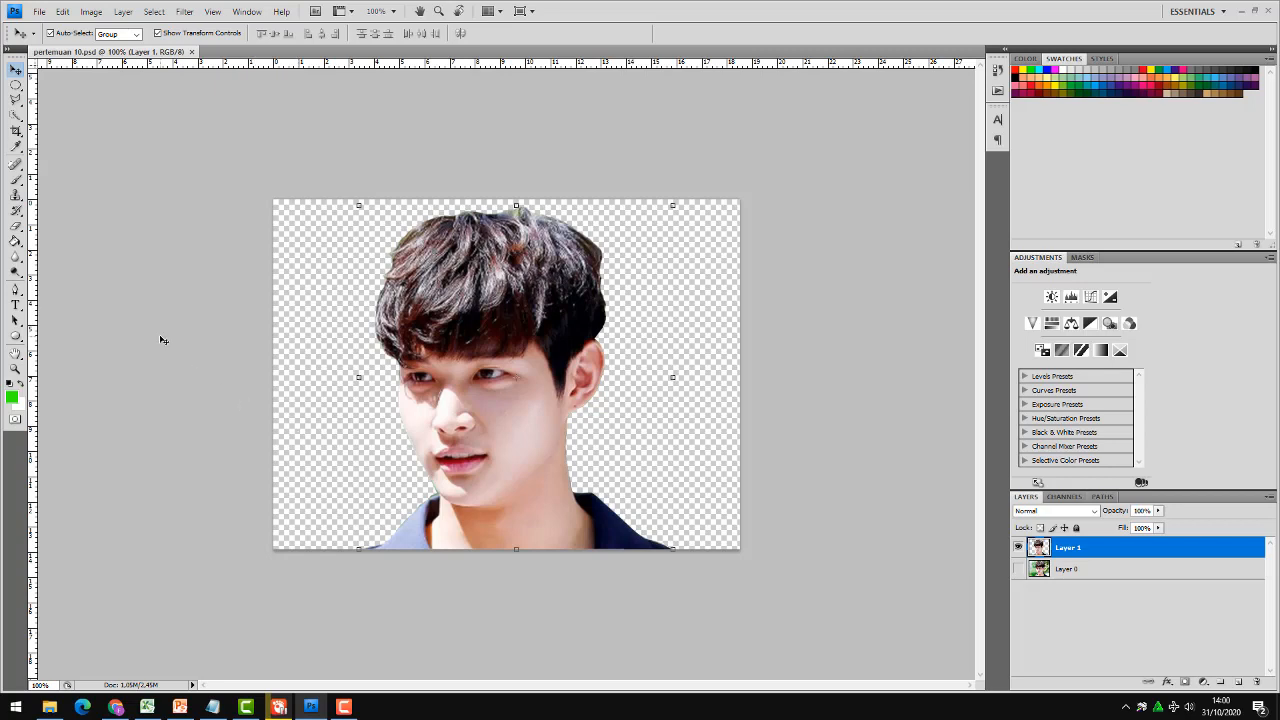
pyautogui.click(16, 133)
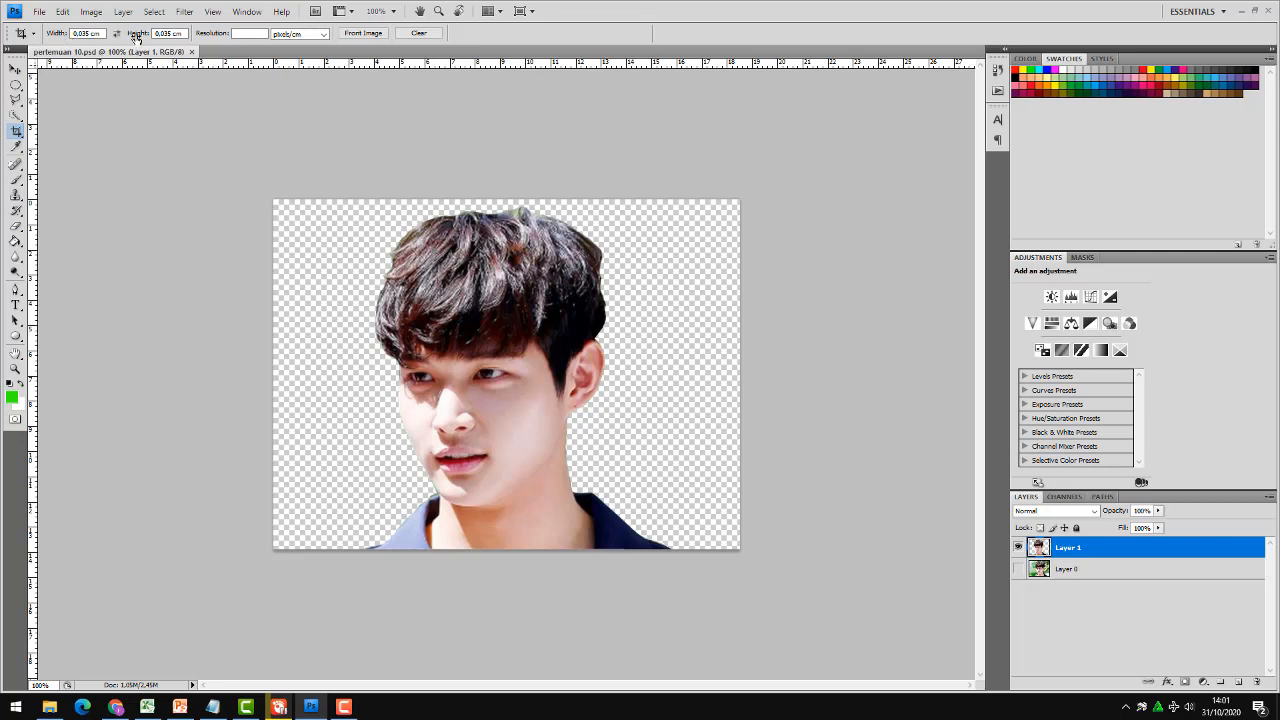
pyautogui.click(320, 34)
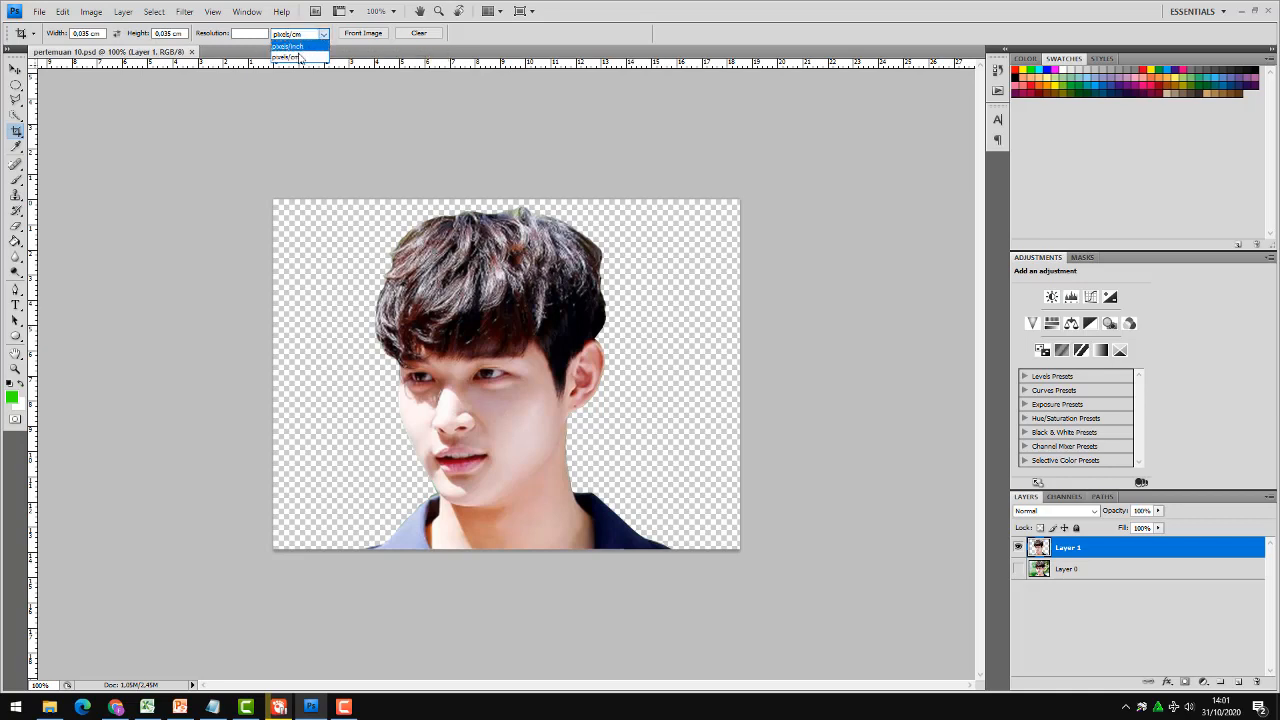
pyautogui.click(290, 57)
pyautogui.click(239, 33)
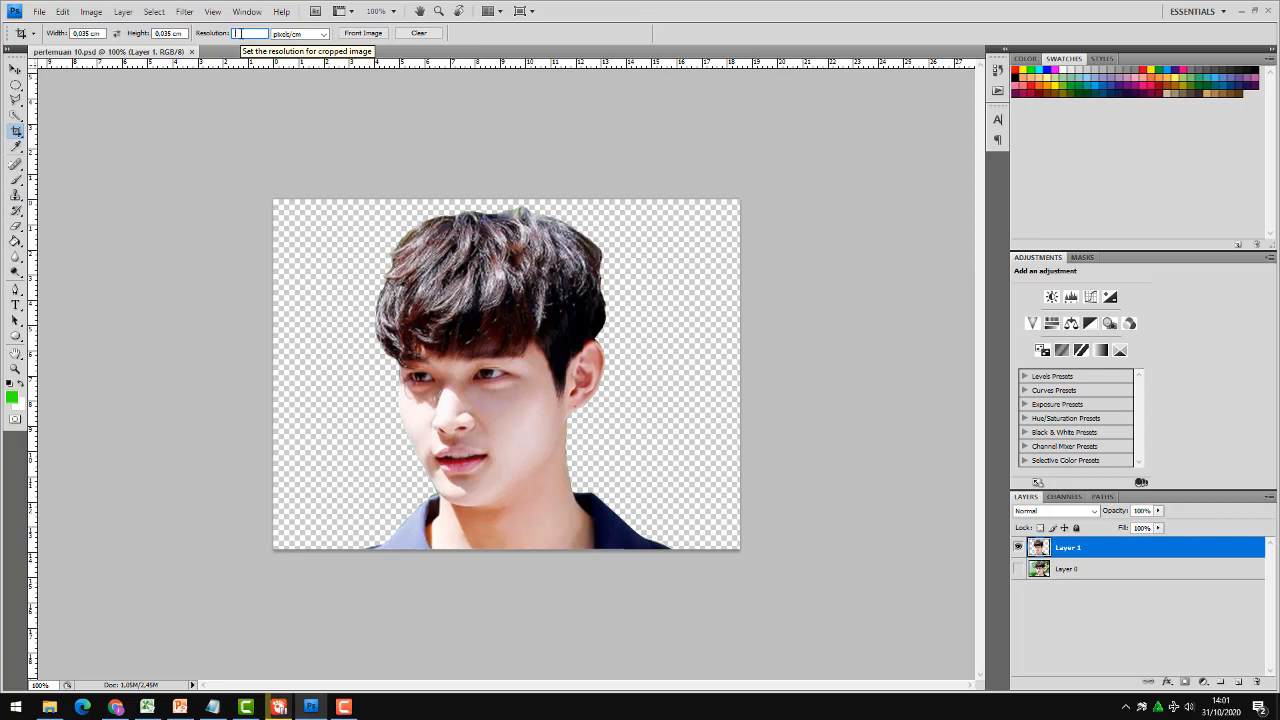
pyautogui.write('300')
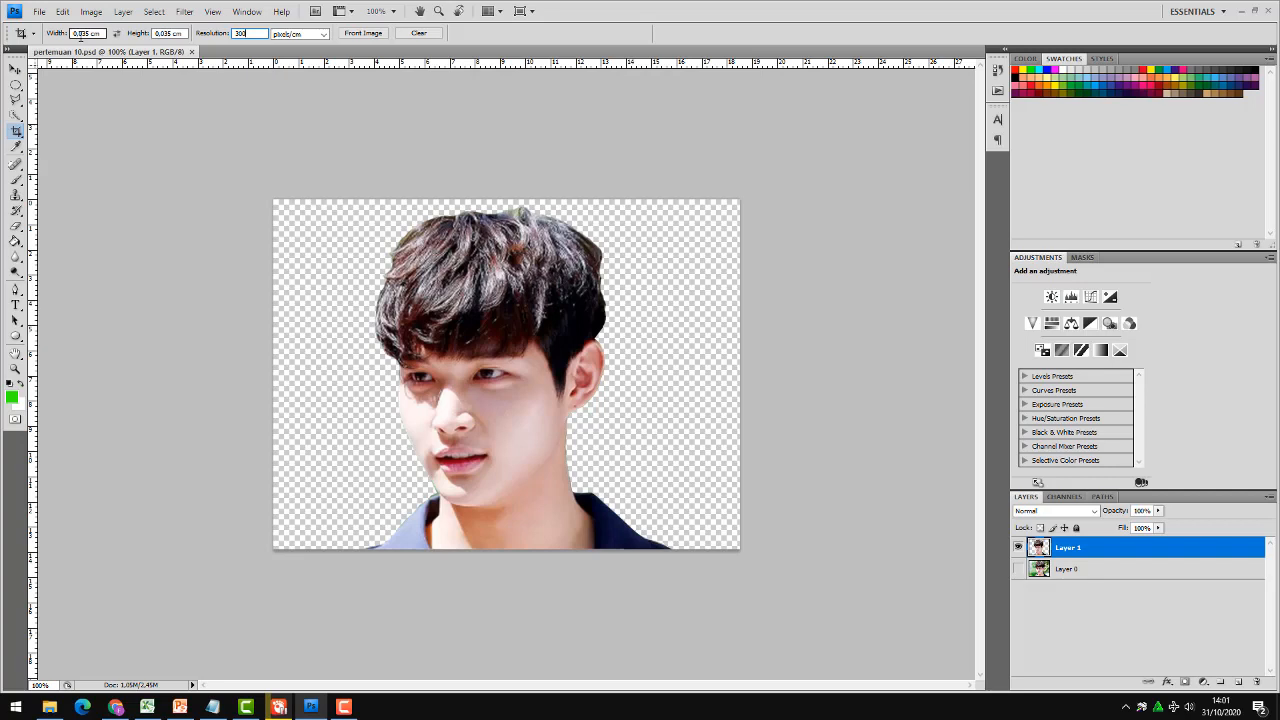
# Set the Crop tool's fixed size to 3 cm wide and 4 cm high.
pyautogui.doubleClick(88, 33)
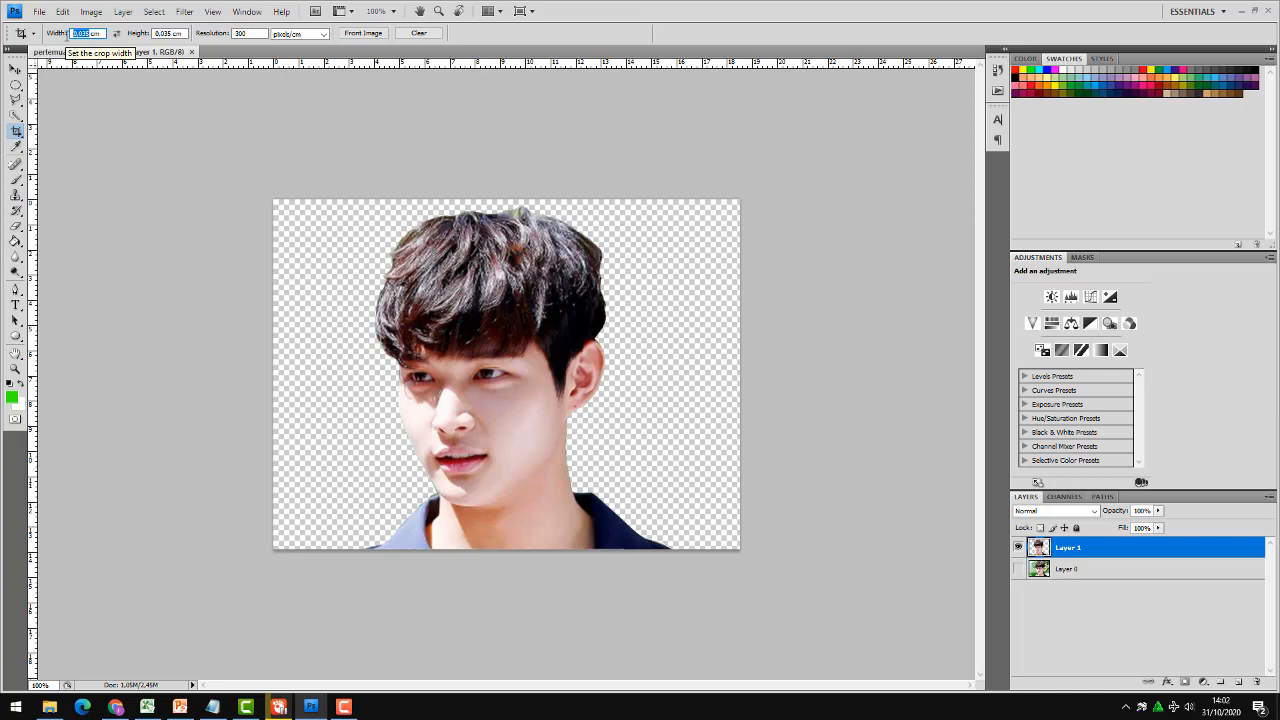
pyautogui.write('3')
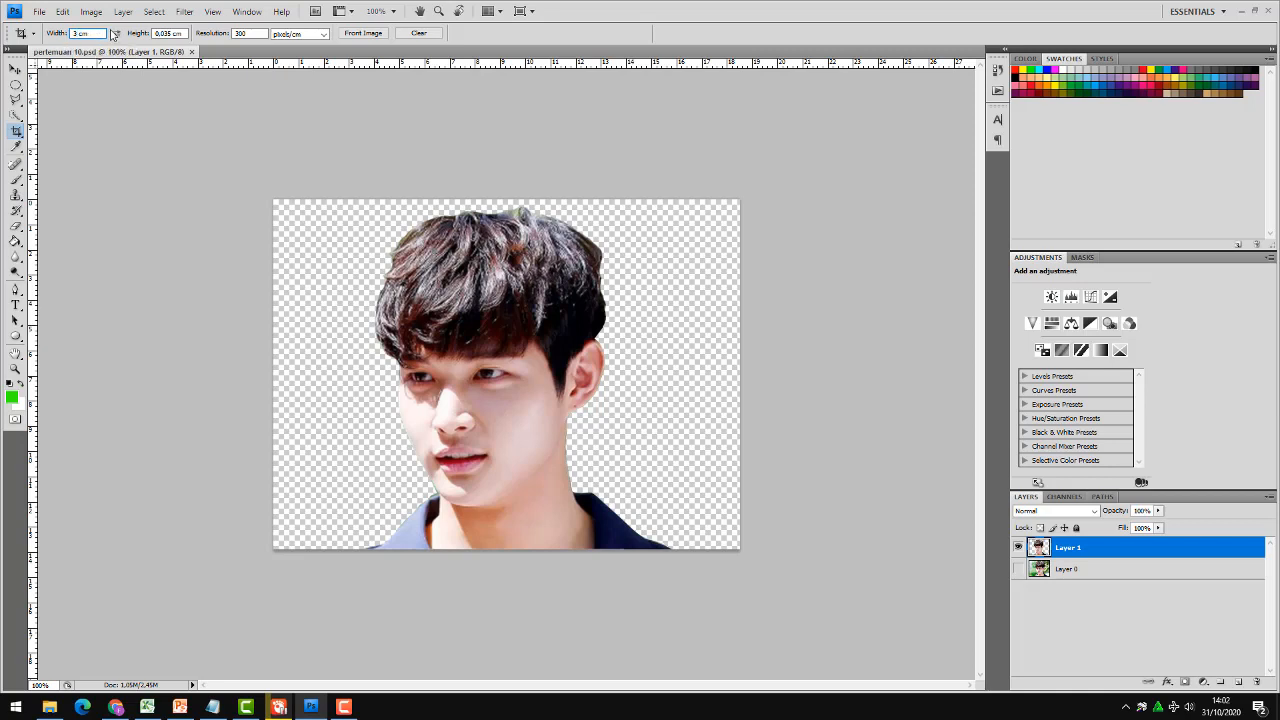
pyautogui.doubleClick(166, 33)
pyautogui.doubleClick(165, 33)
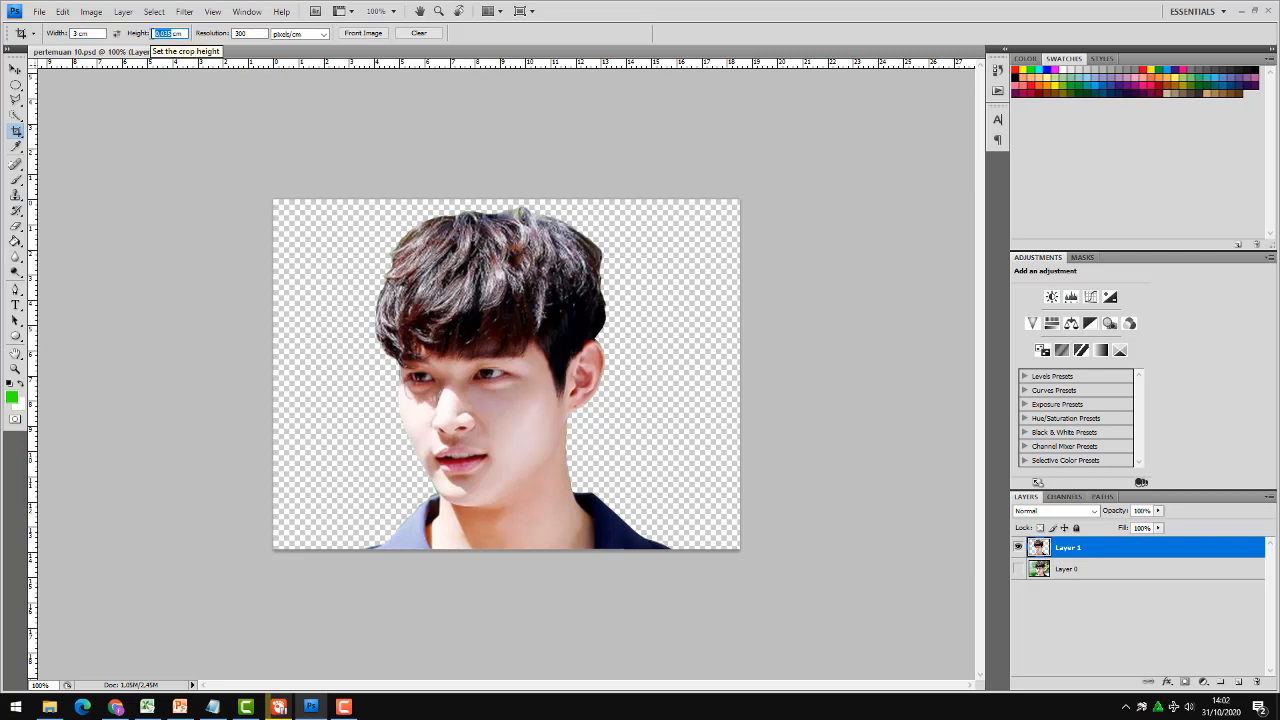
pyautogui.write('4')
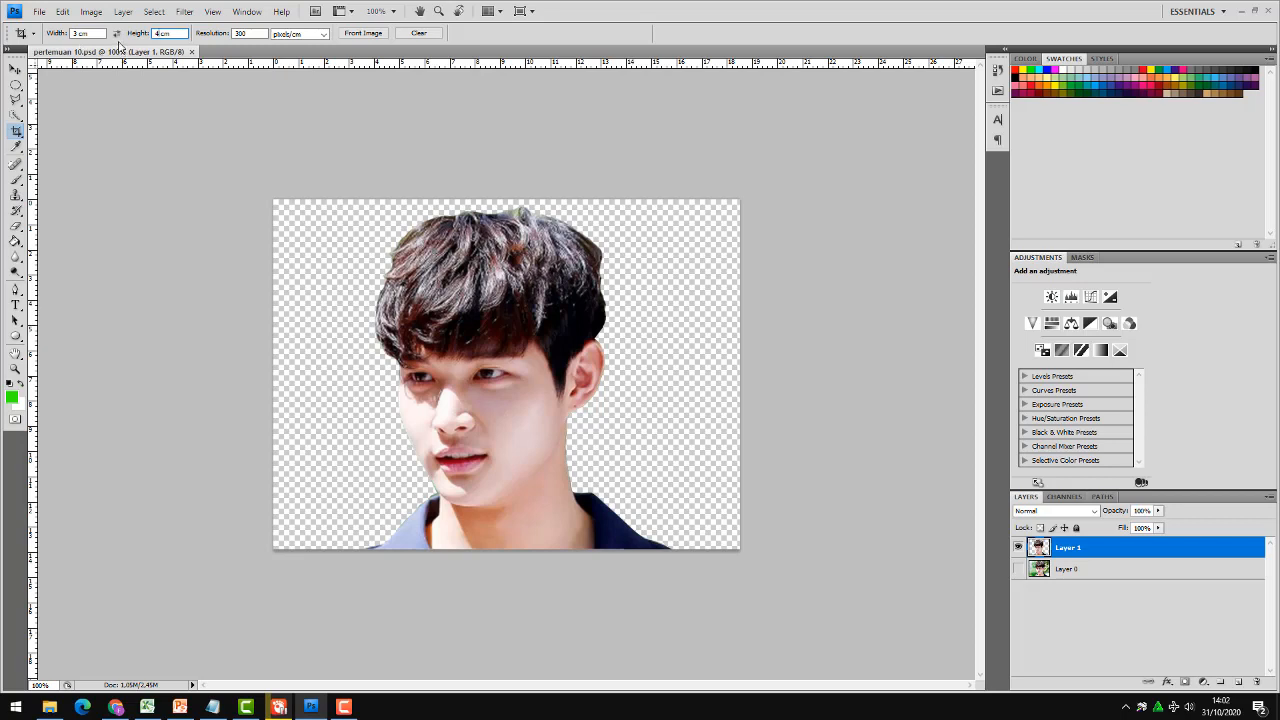
pyautogui.press('Return')
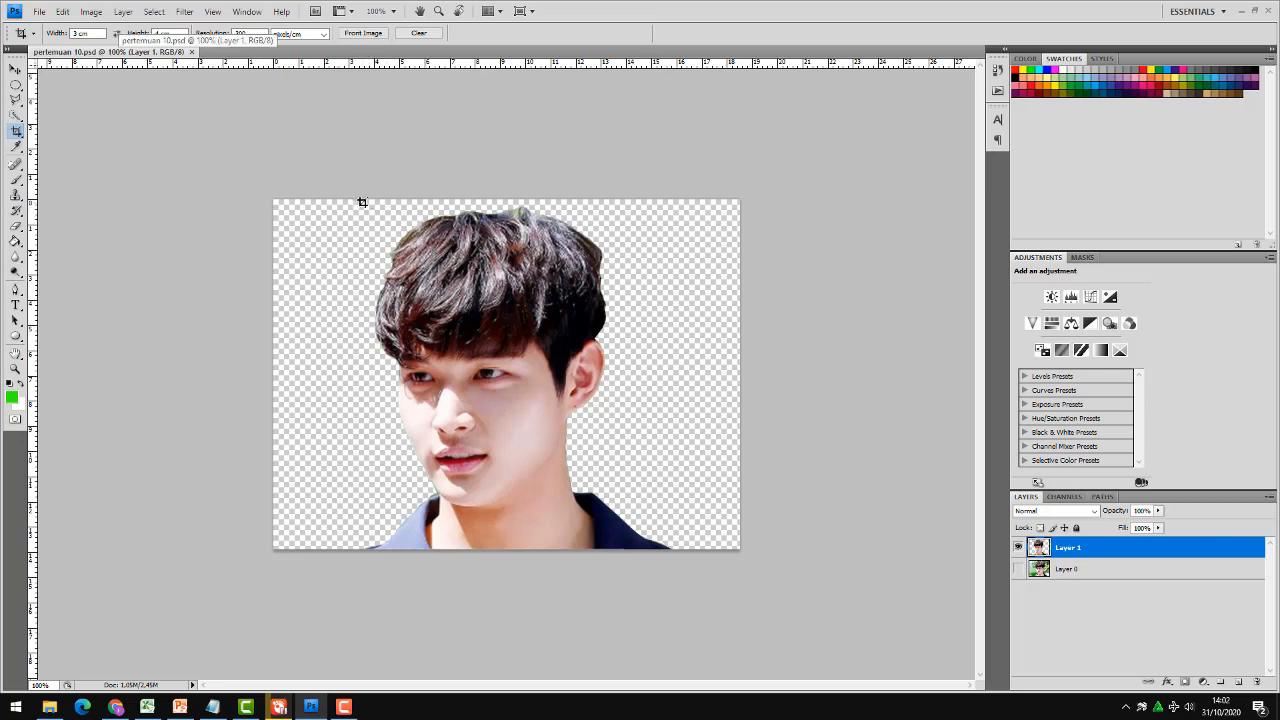
# Crop the image to the 3 x 4 cm portrait frame around the man's head and collar, spanning nearly the full canvas height.
pyautogui.moveTo(362, 202)
pyautogui.mouseDown()
pyautogui.moveTo(471, 302)
pyautogui.moveTo(664, 426)
pyautogui.moveTo(772, 577)
pyautogui.mouseUp()
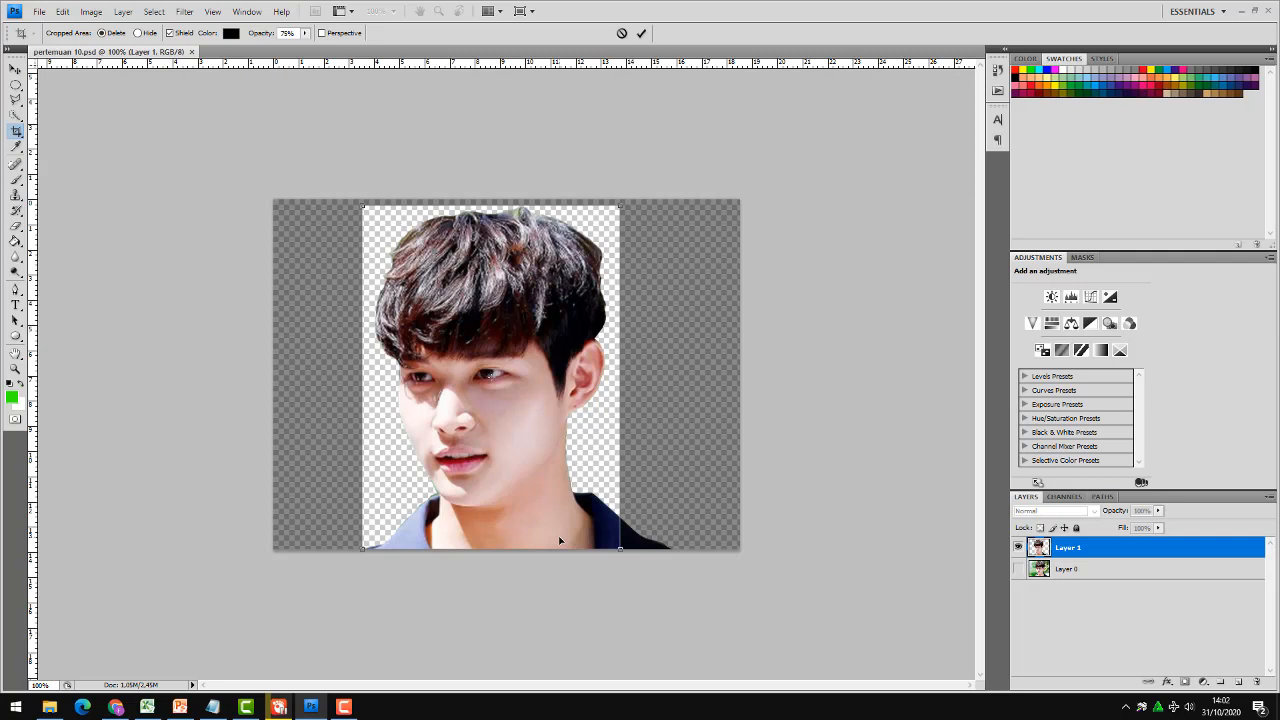
pyautogui.click(642, 34)
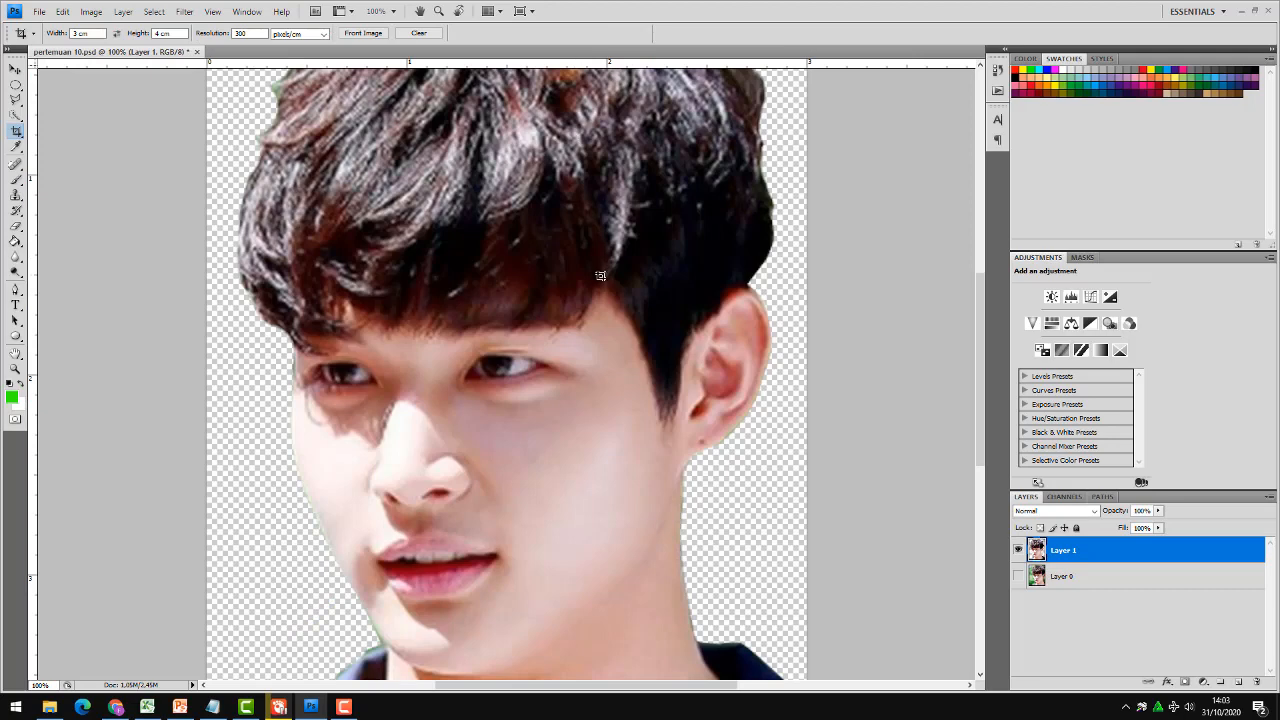
pyautogui.scroll(2, 560, 466)
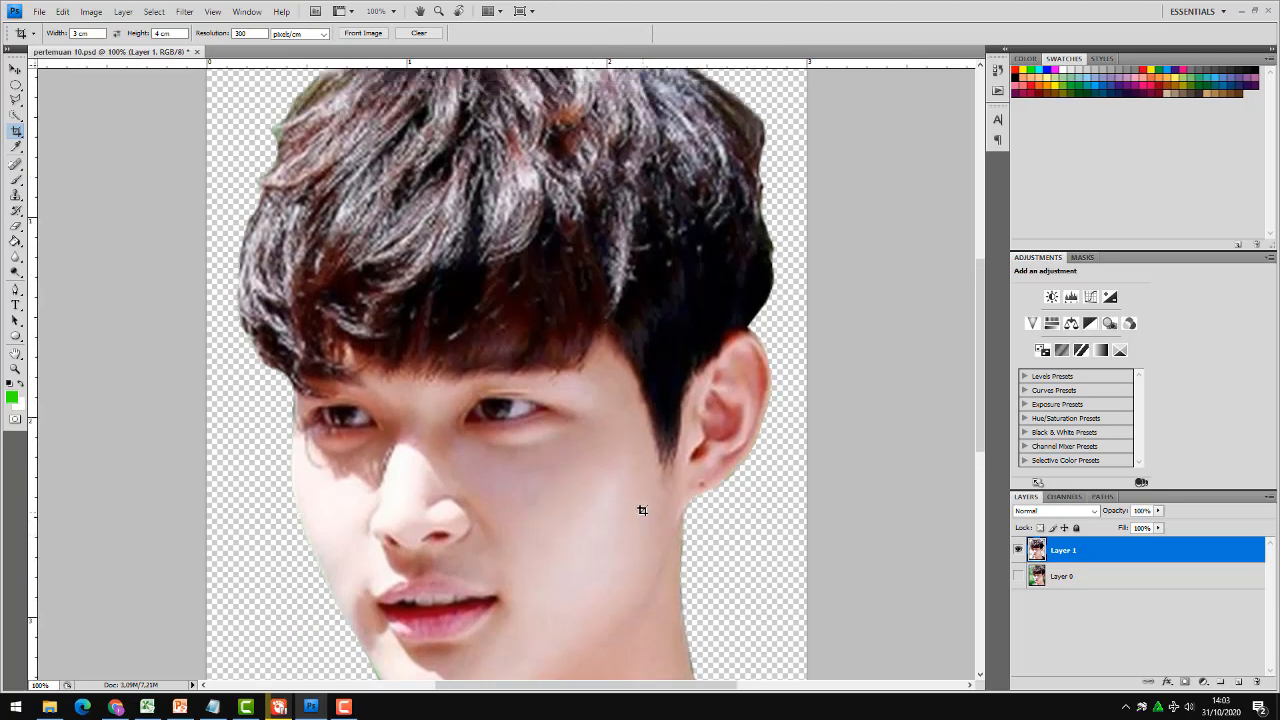
pyautogui.scroll(-3, 597, 446)
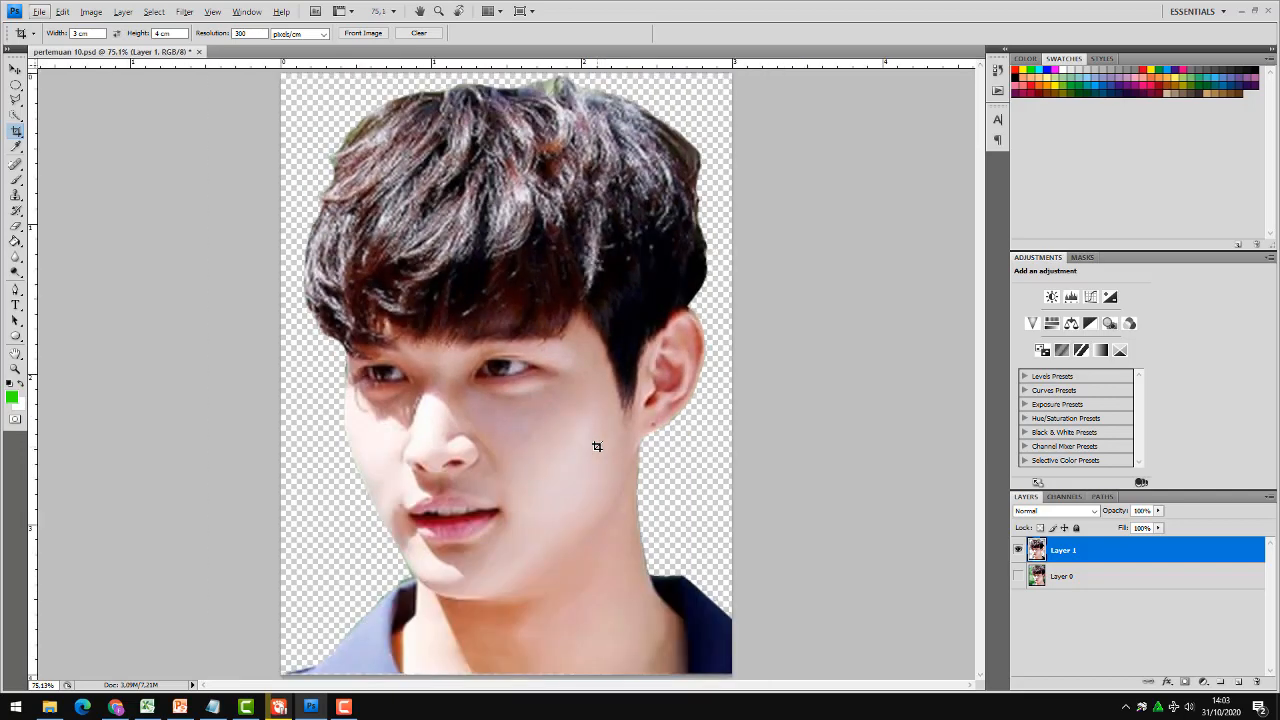
pyautogui.scroll(-1, 597, 446)
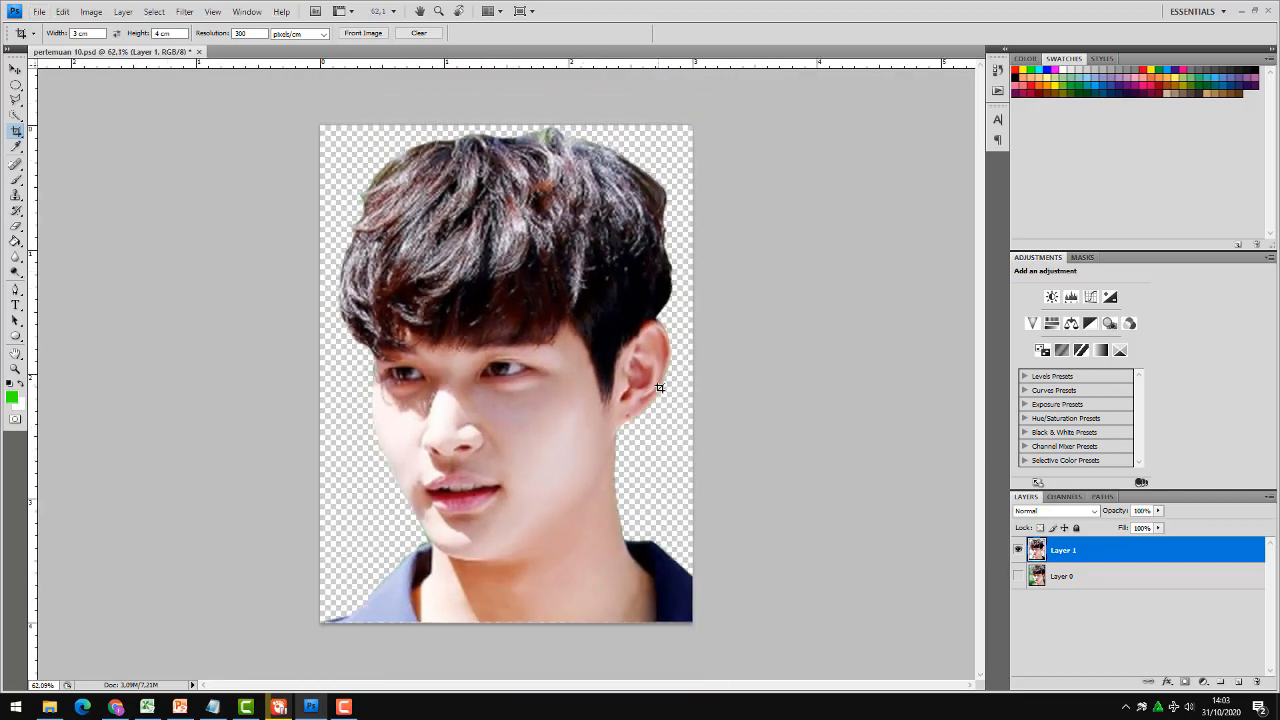
pyautogui.moveTo(1060, 580); pyautogui.dragTo(1062, 564)
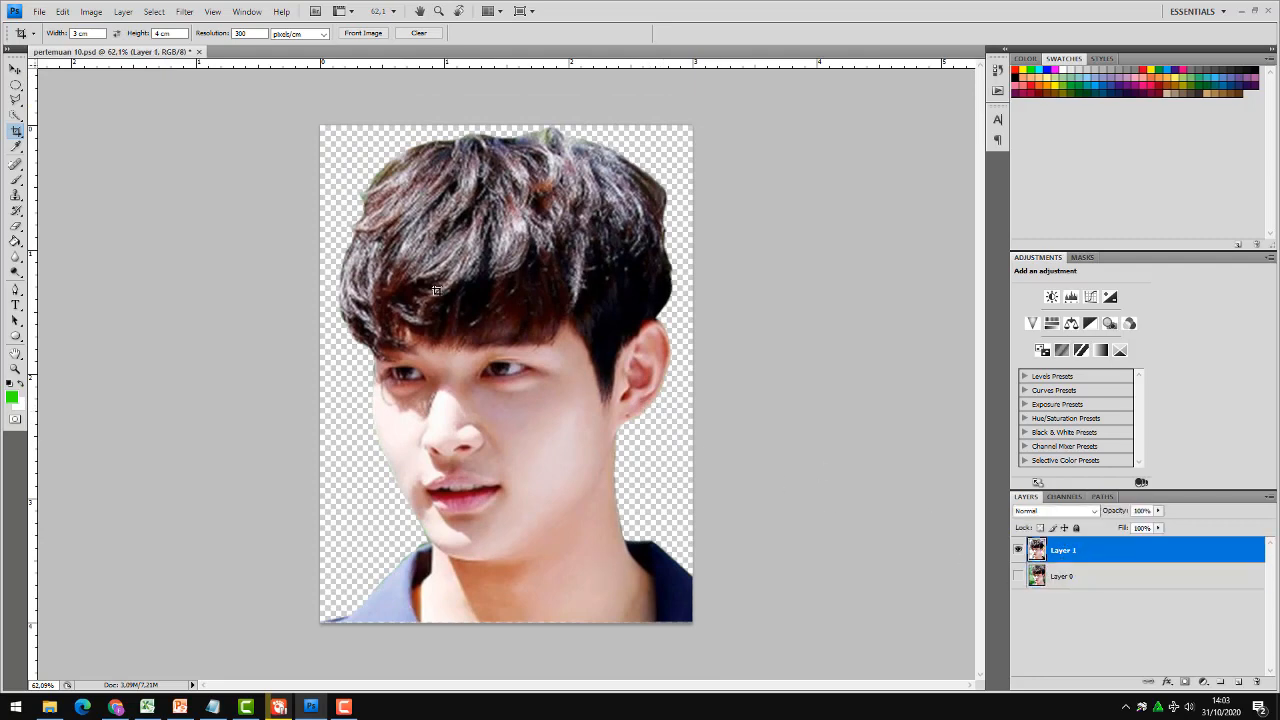
pyautogui.click(15, 68)
pyautogui.moveTo(506, 308)
pyautogui.mouseDown()
pyautogui.moveTo(490, 305)
pyautogui.moveTo(505, 303)
pyautogui.mouseUp()
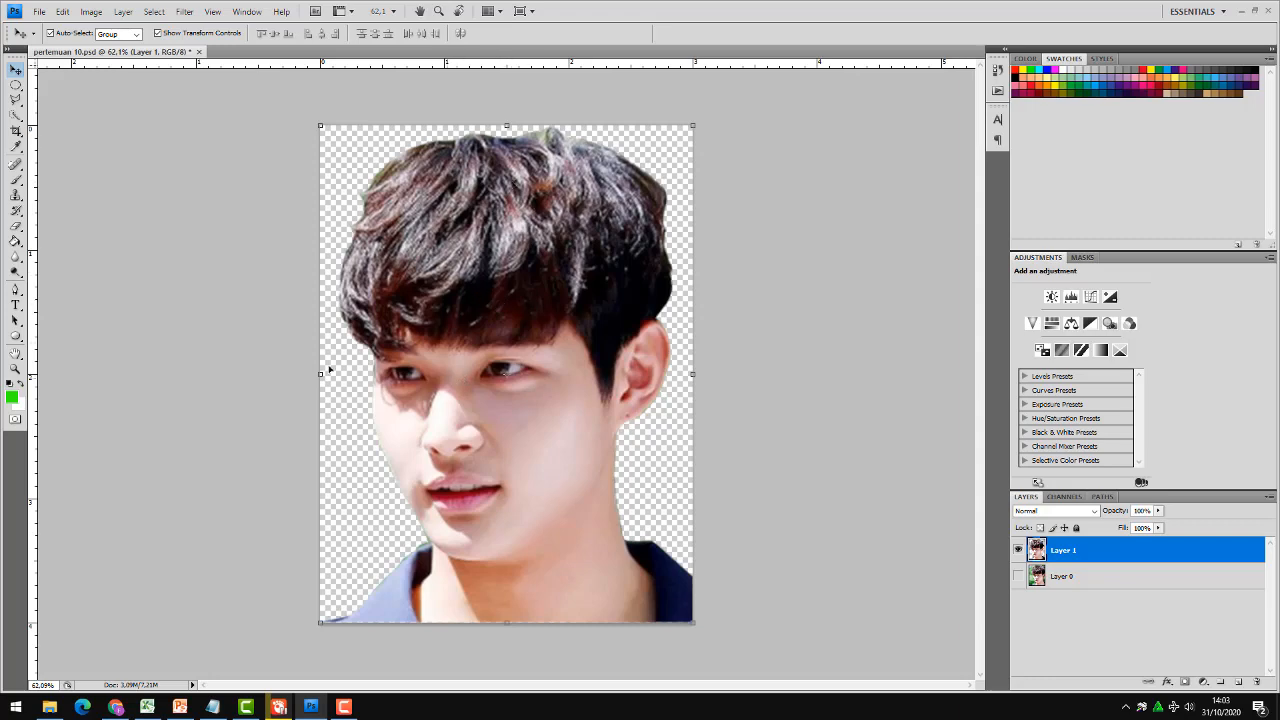
pyautogui.click(178, 217)
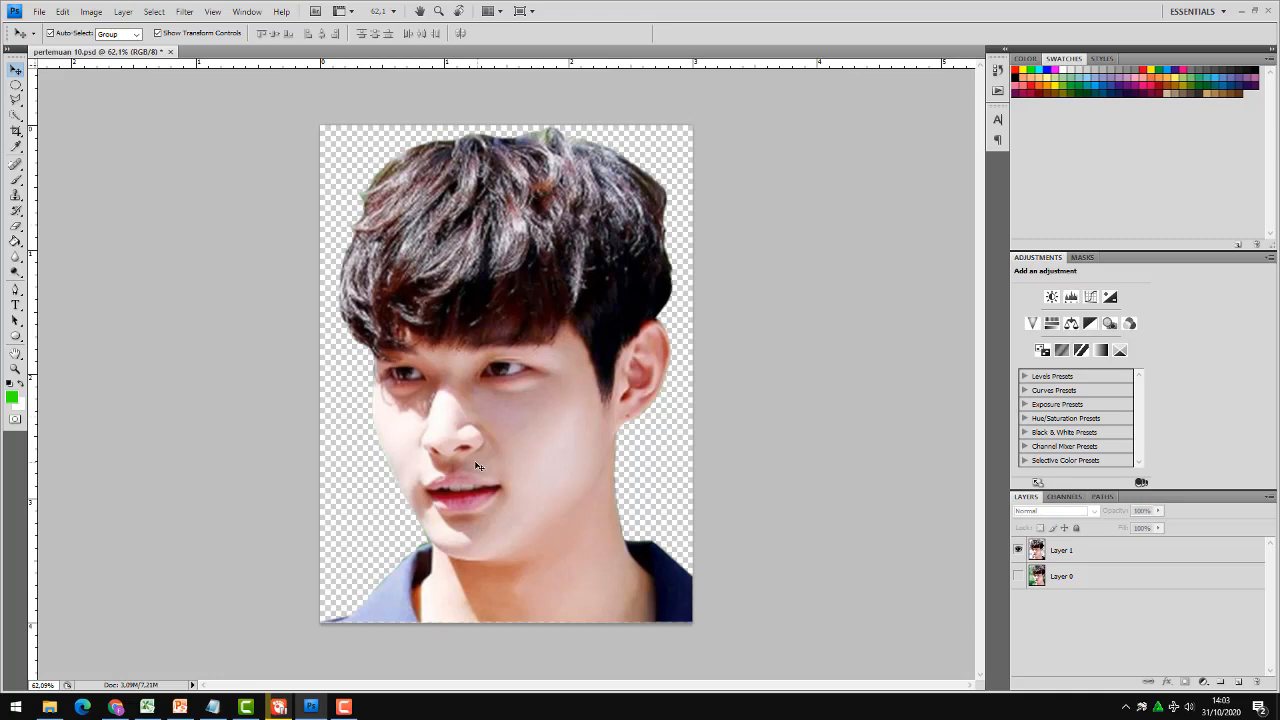
# Select Layer 1 and change the foreground color to a bright red.
pyautogui.click(1094, 554)
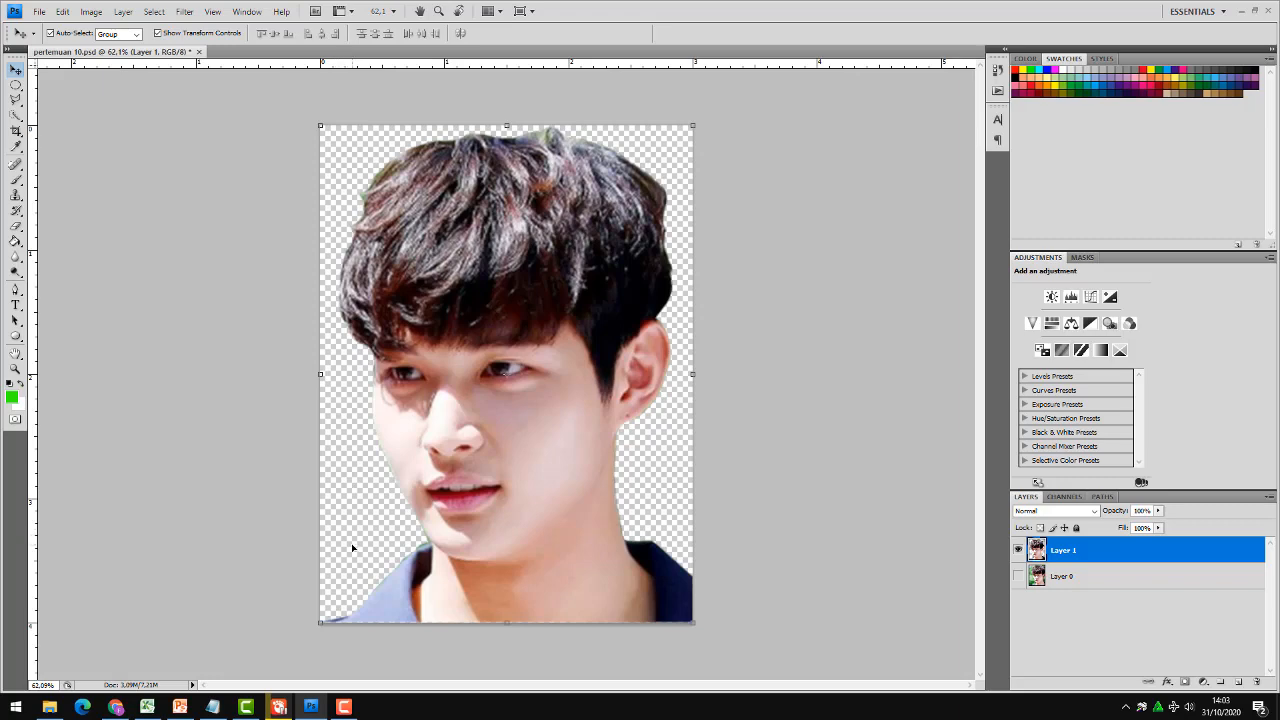
pyautogui.click(11, 397)
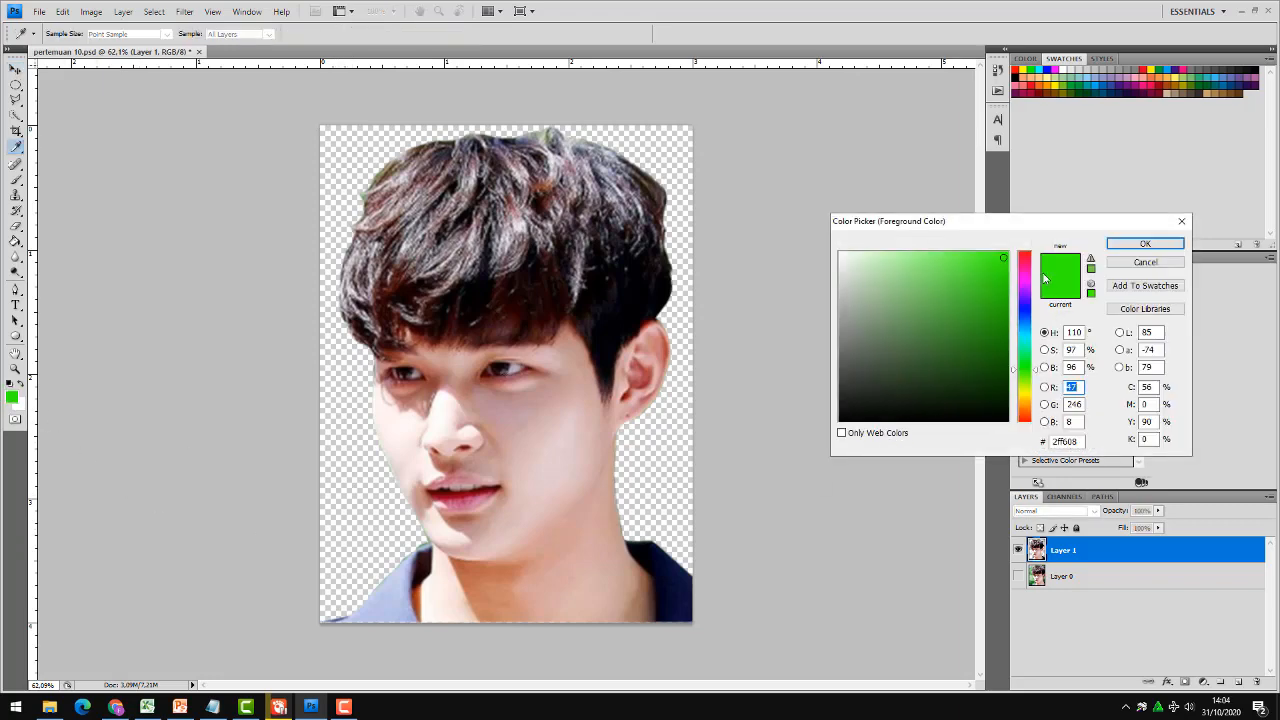
pyautogui.click(1025, 259)
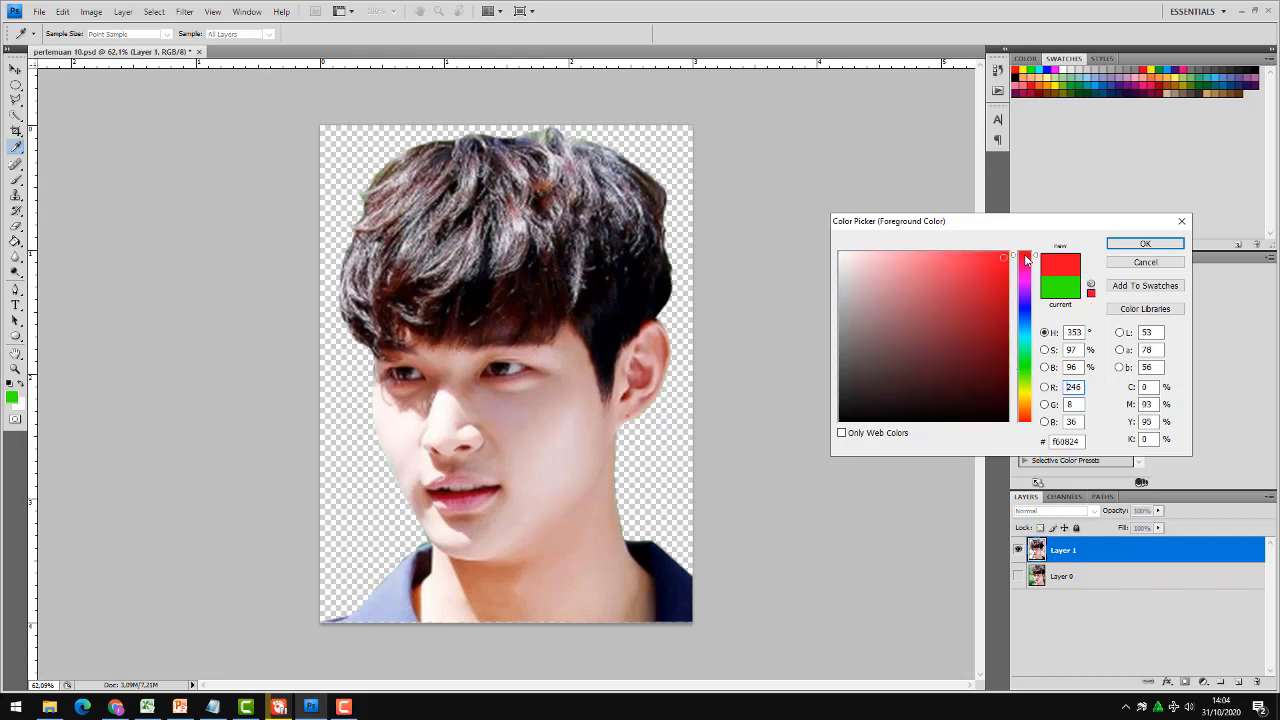
pyautogui.moveTo(1004, 258); pyautogui.dragTo(1006, 253)
pyautogui.click(1147, 245)
pyautogui.press('v')
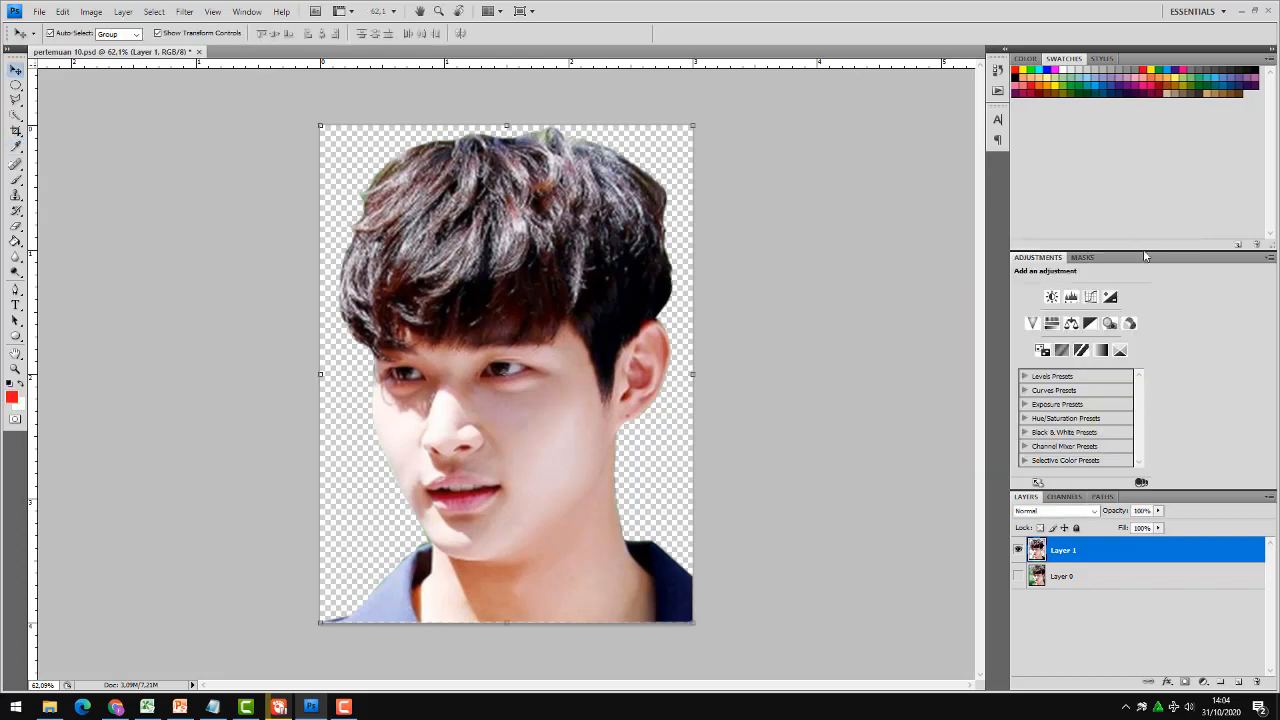
# Fill the transparent area around the portrait on Layer 1 with the red foreground color using the Paint Bucket tool.
pyautogui.click(16, 243)
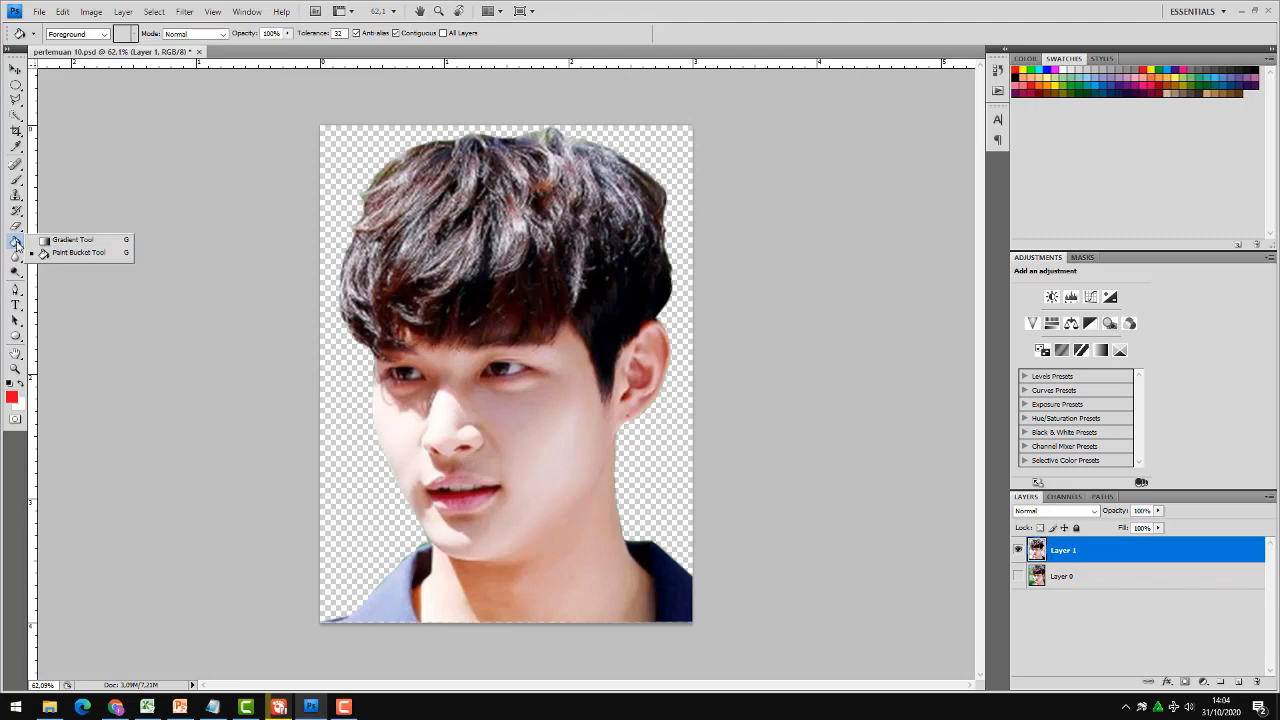
pyautogui.click(70, 252)
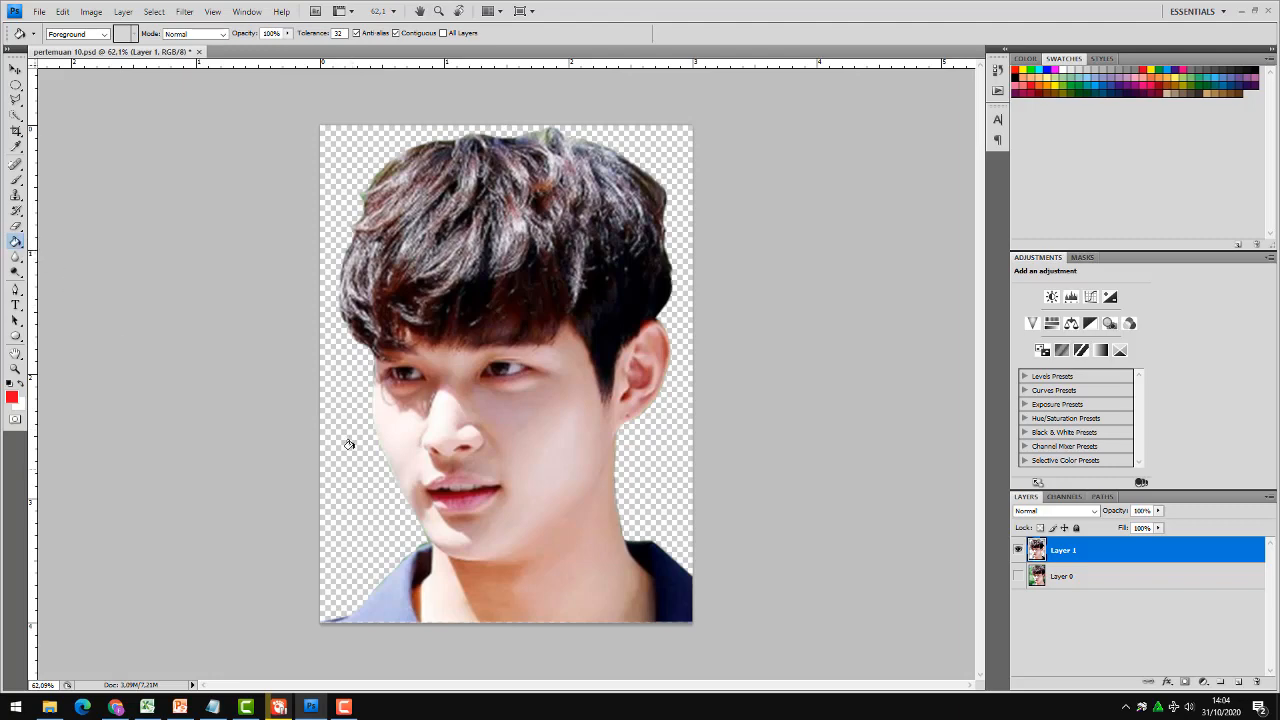
pyautogui.click(343, 401)
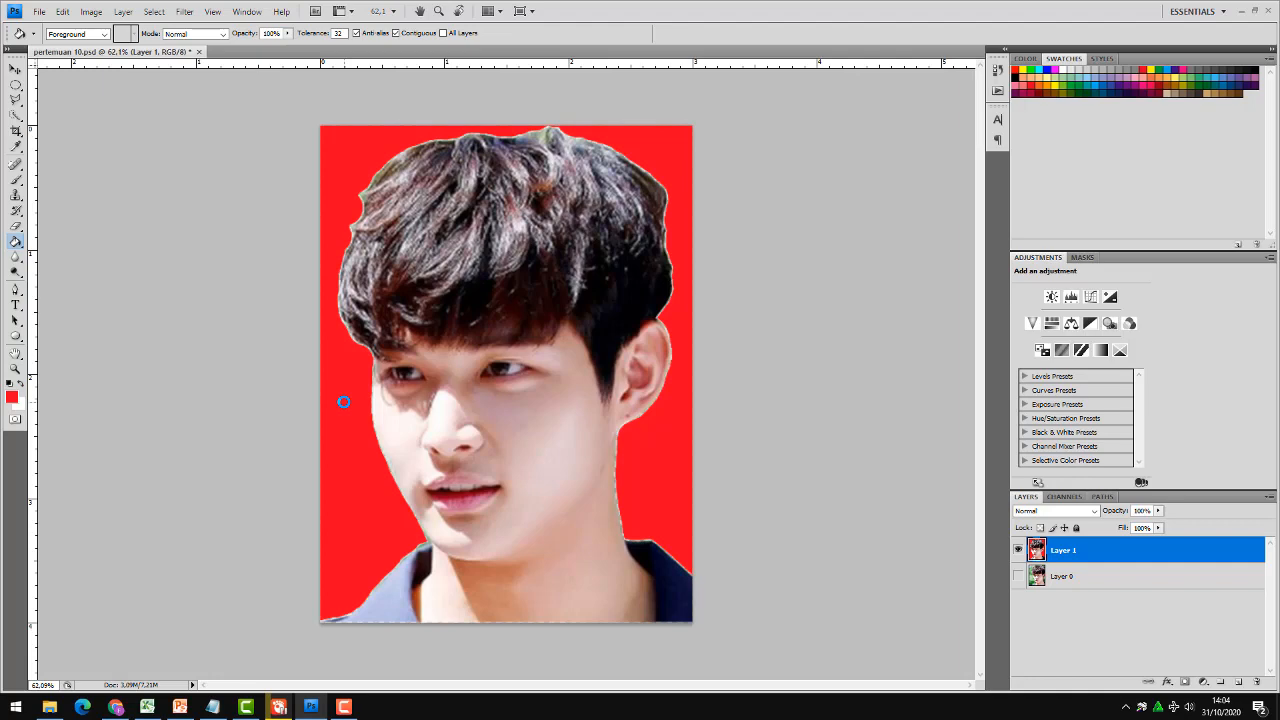
pyautogui.press('v')
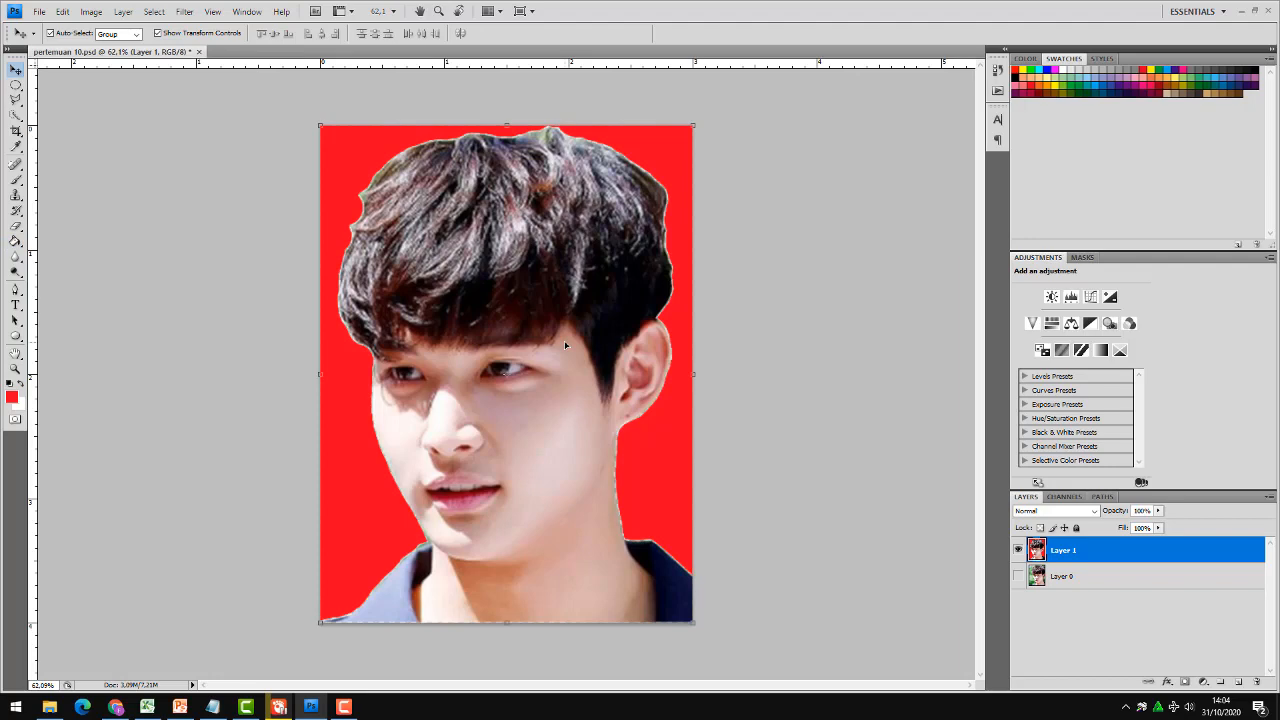
# Create a new document from the International Paper preset in A4 size, at 300 pixels/inch with a white background.
pyautogui.click(40, 12)
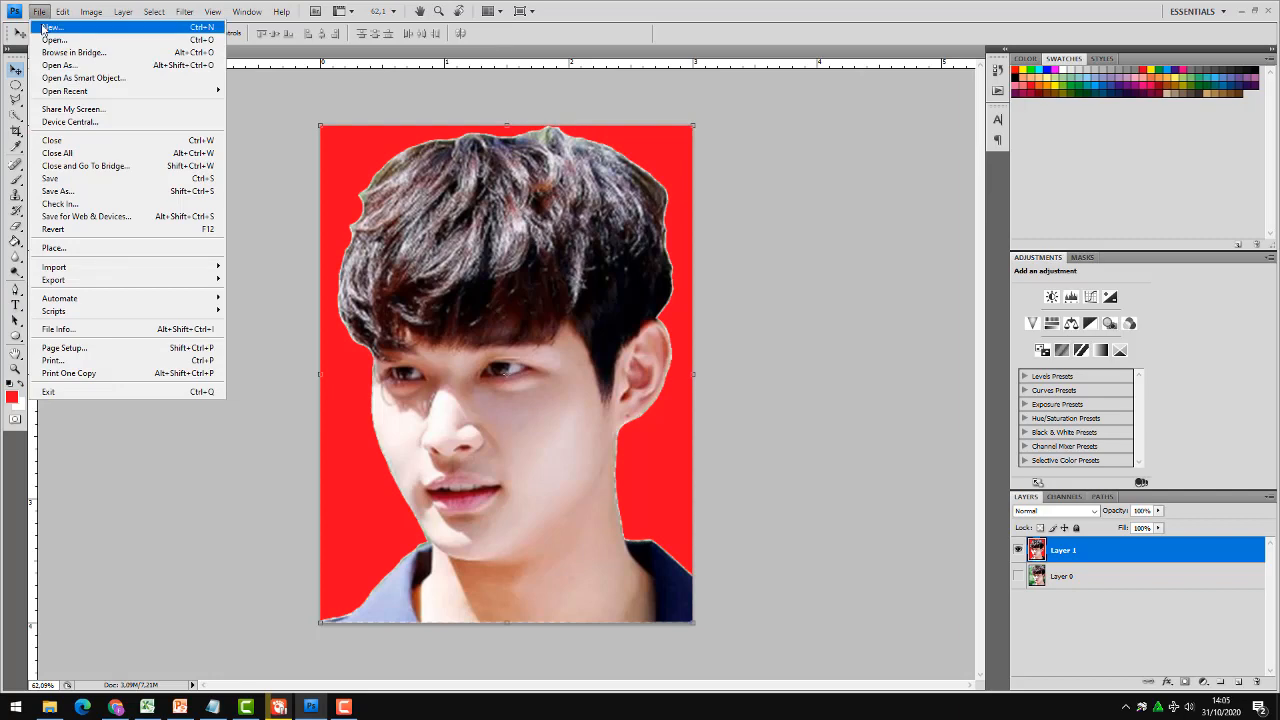
pyautogui.click(44, 28)
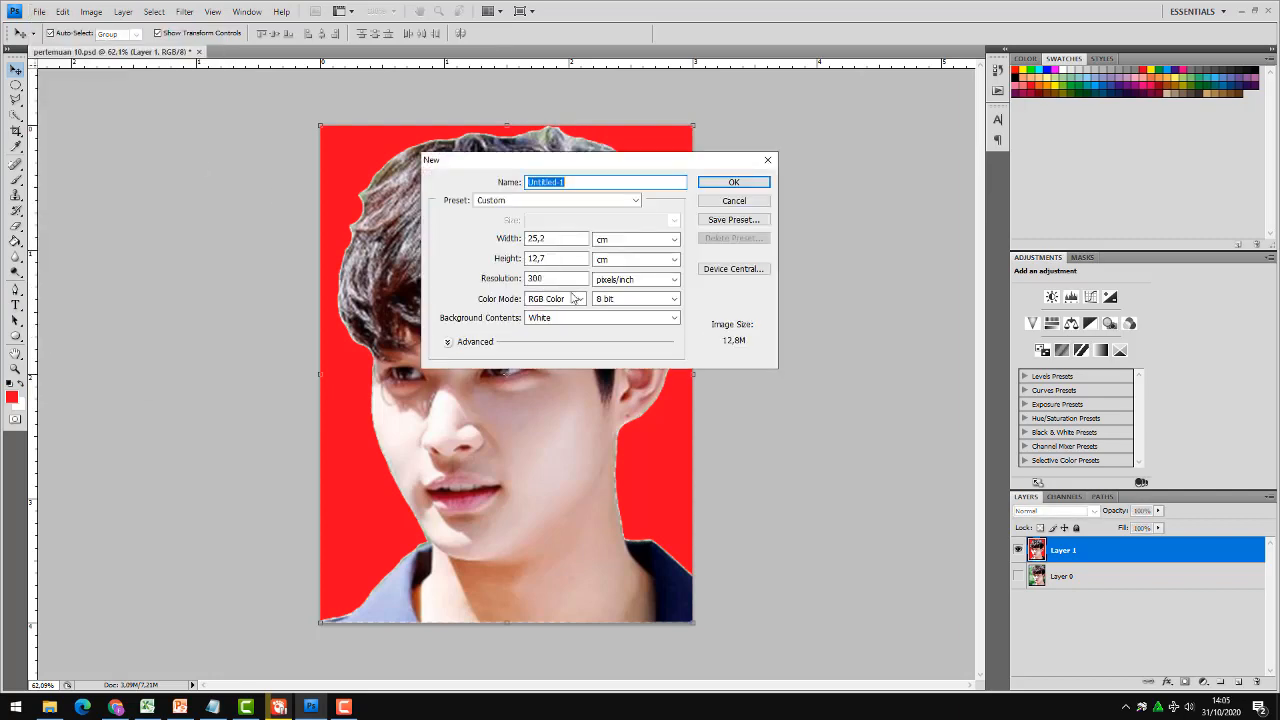
pyautogui.click(524, 204)
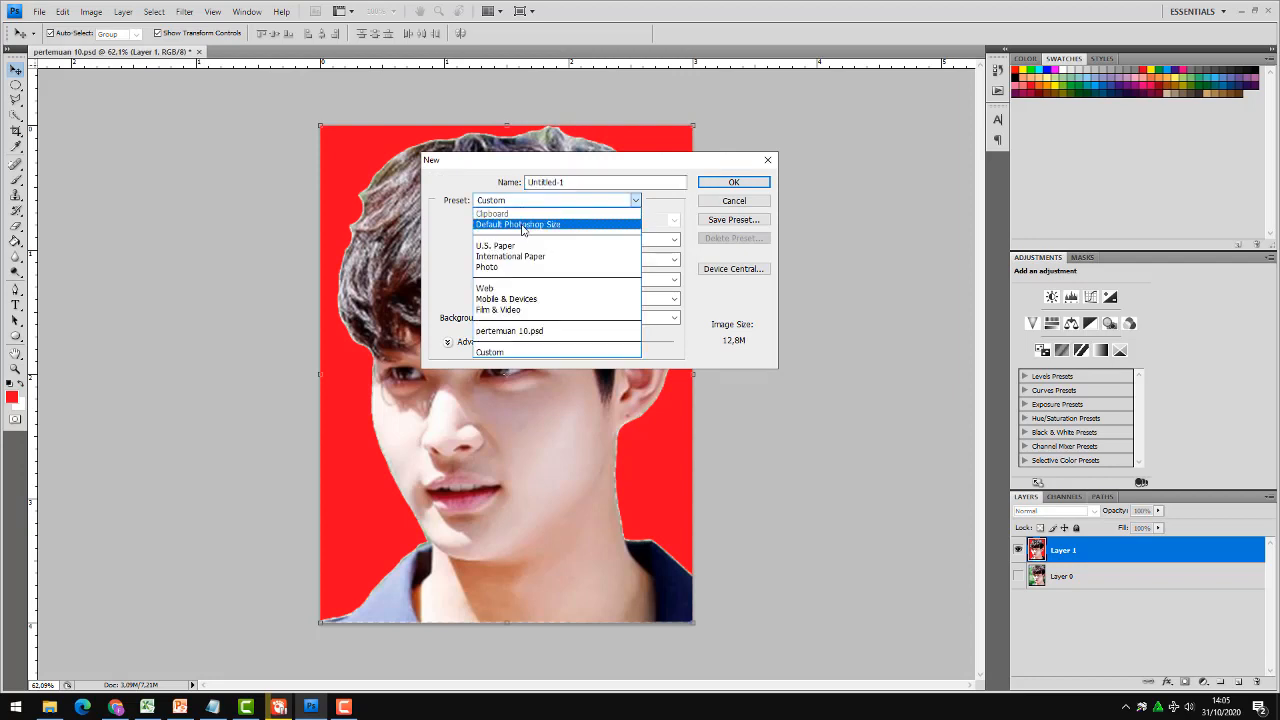
pyautogui.click(503, 259)
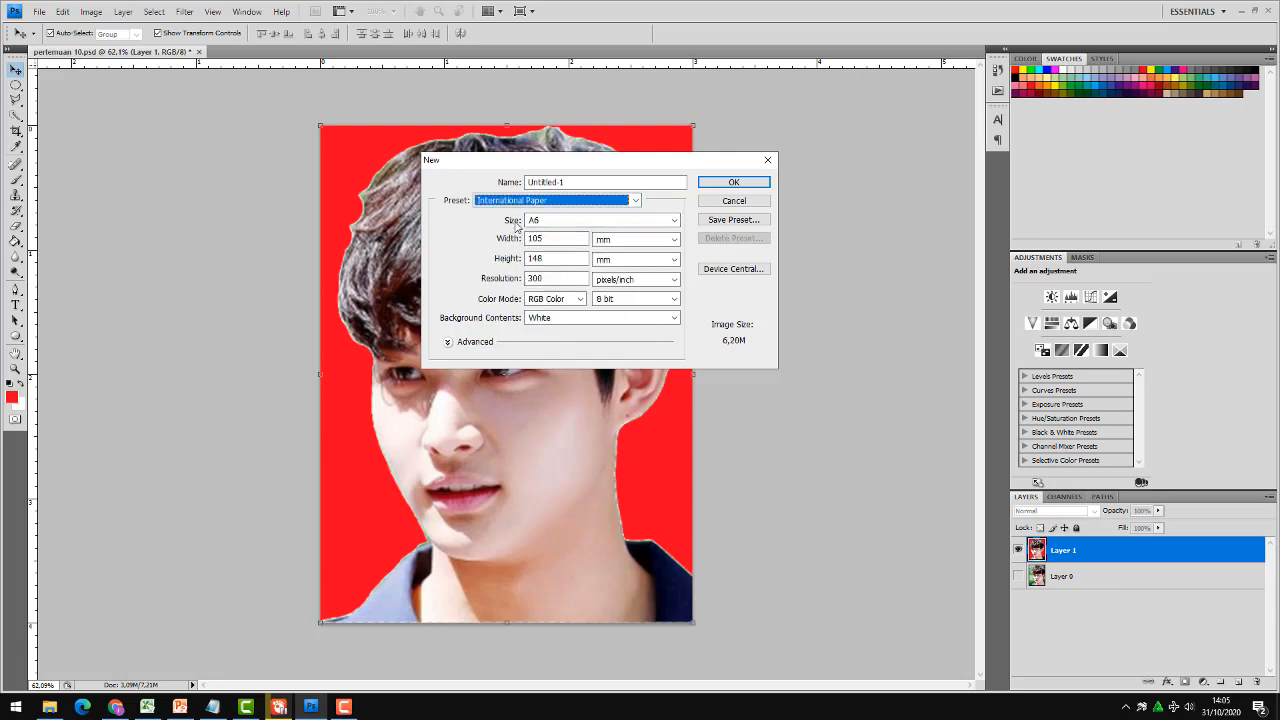
pyautogui.click(622, 226)
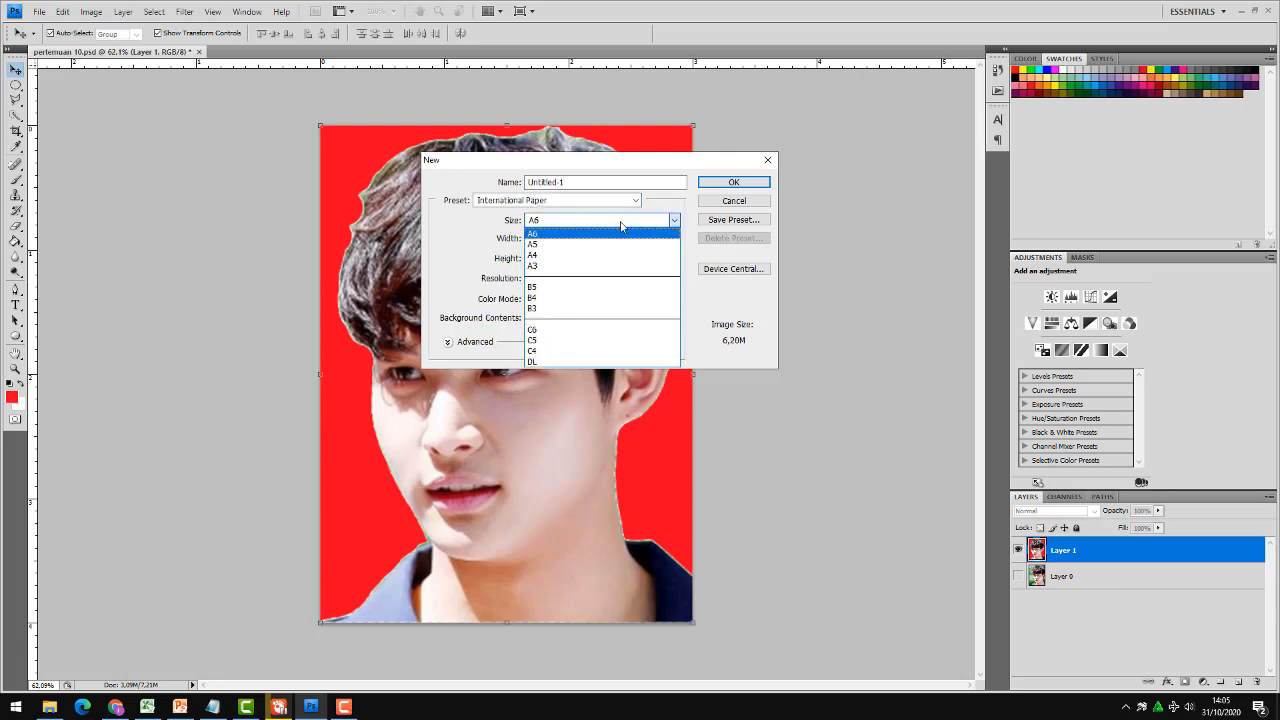
pyautogui.click(536, 257)
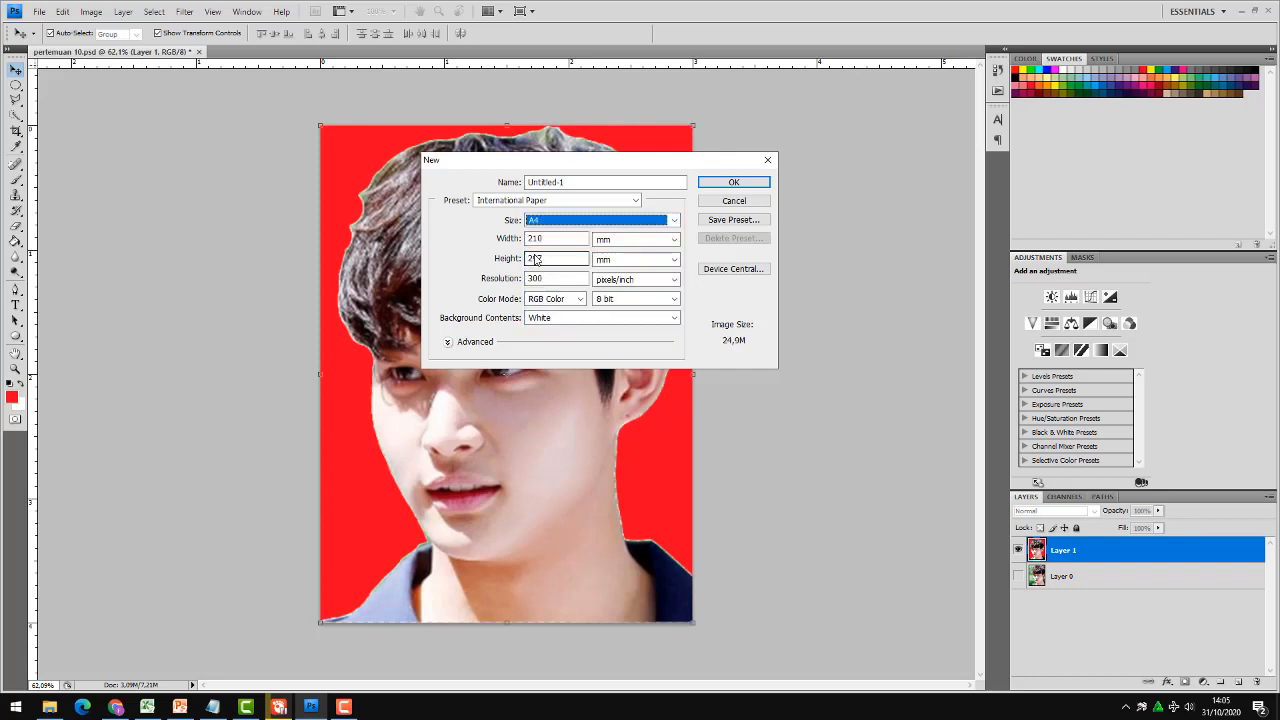
pyautogui.click(736, 183)
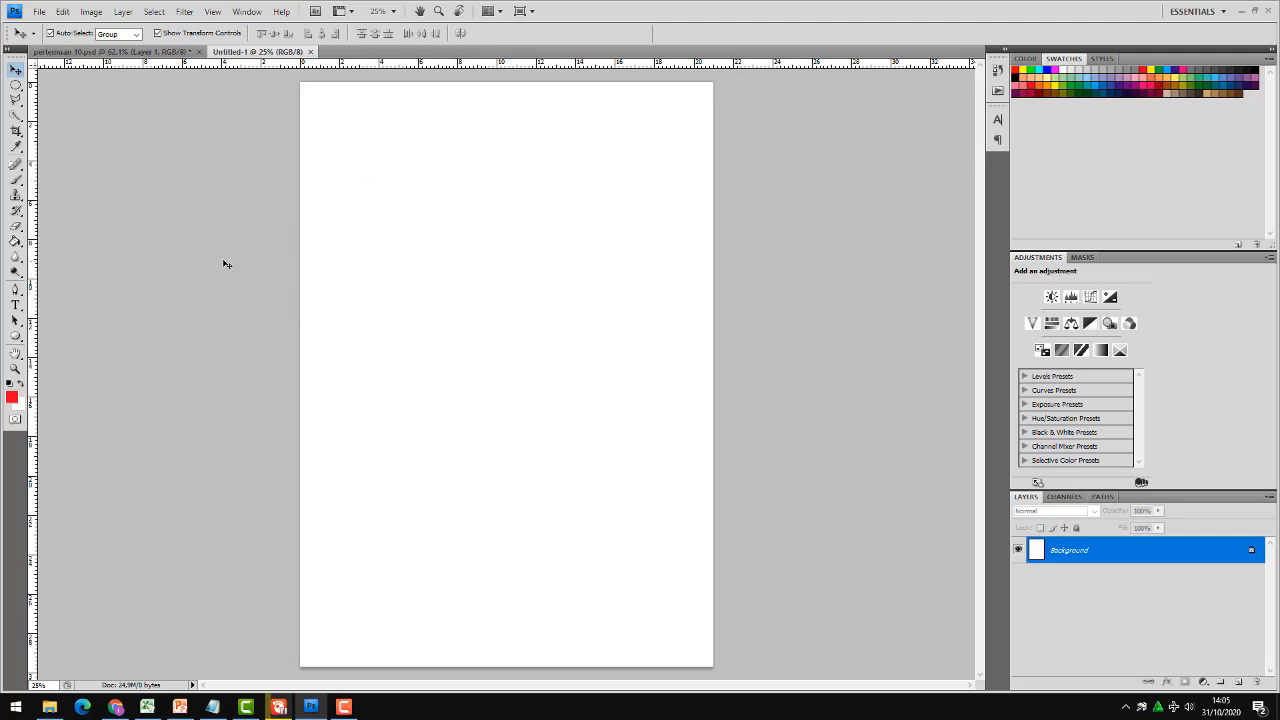
# Copy the red-background portrait layer from pertemuan 10.psd into the blank A4 document, placing it in the page's upper-left corner.
pyautogui.click(115, 54)
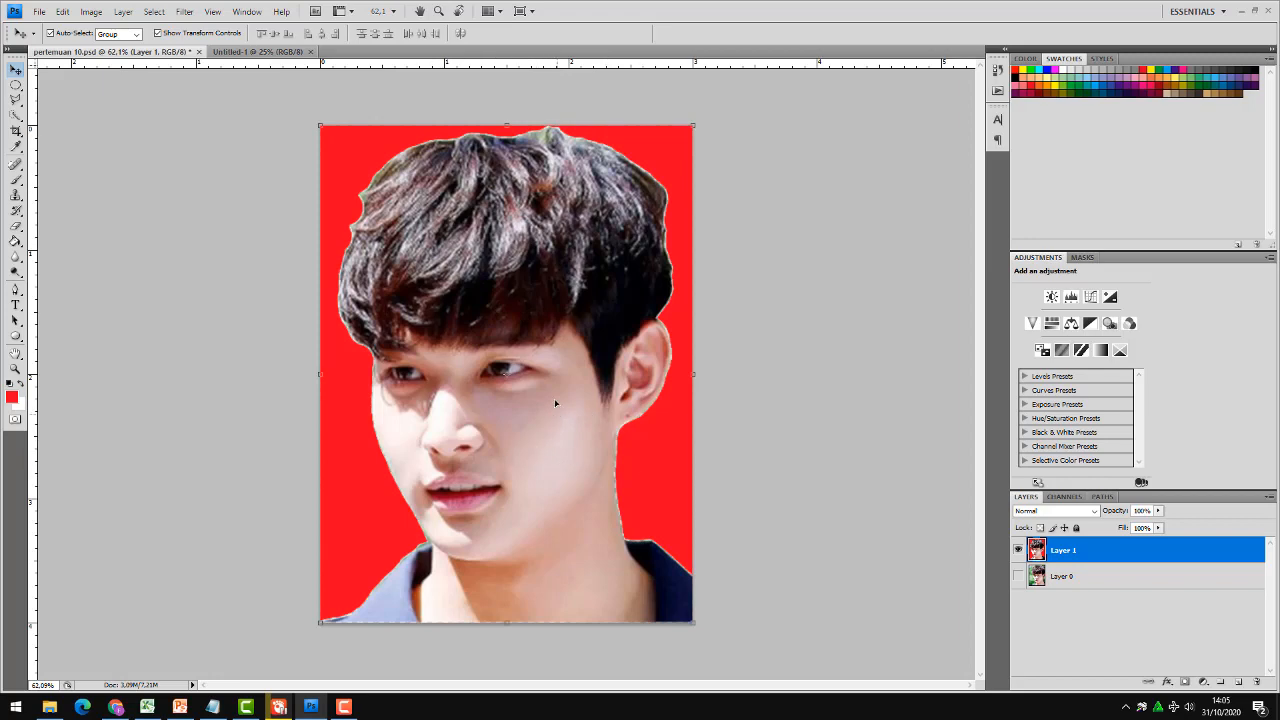
pyautogui.moveTo(545, 428); pyautogui.dragTo(418, 235)
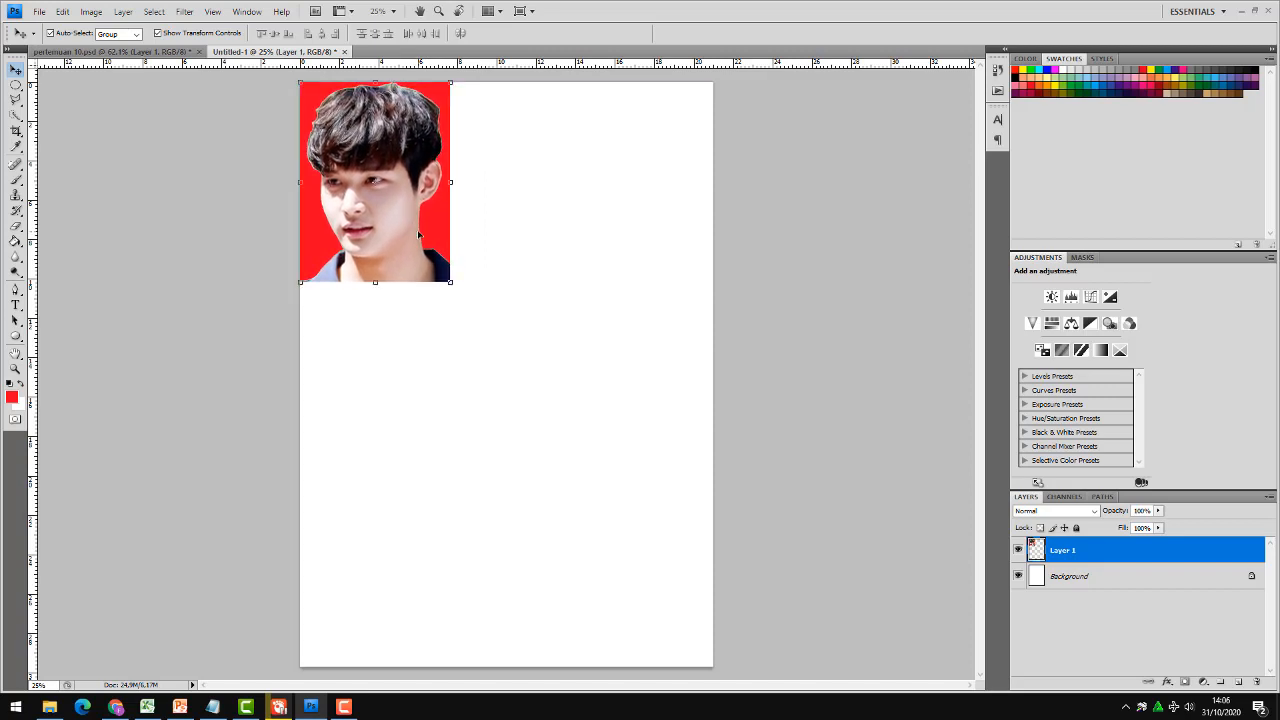
# Nudge the red-background portrait slightly right and down, away from the A4 page's upper-left corner.
pyautogui.press('Right')
pyautogui.press('Right')
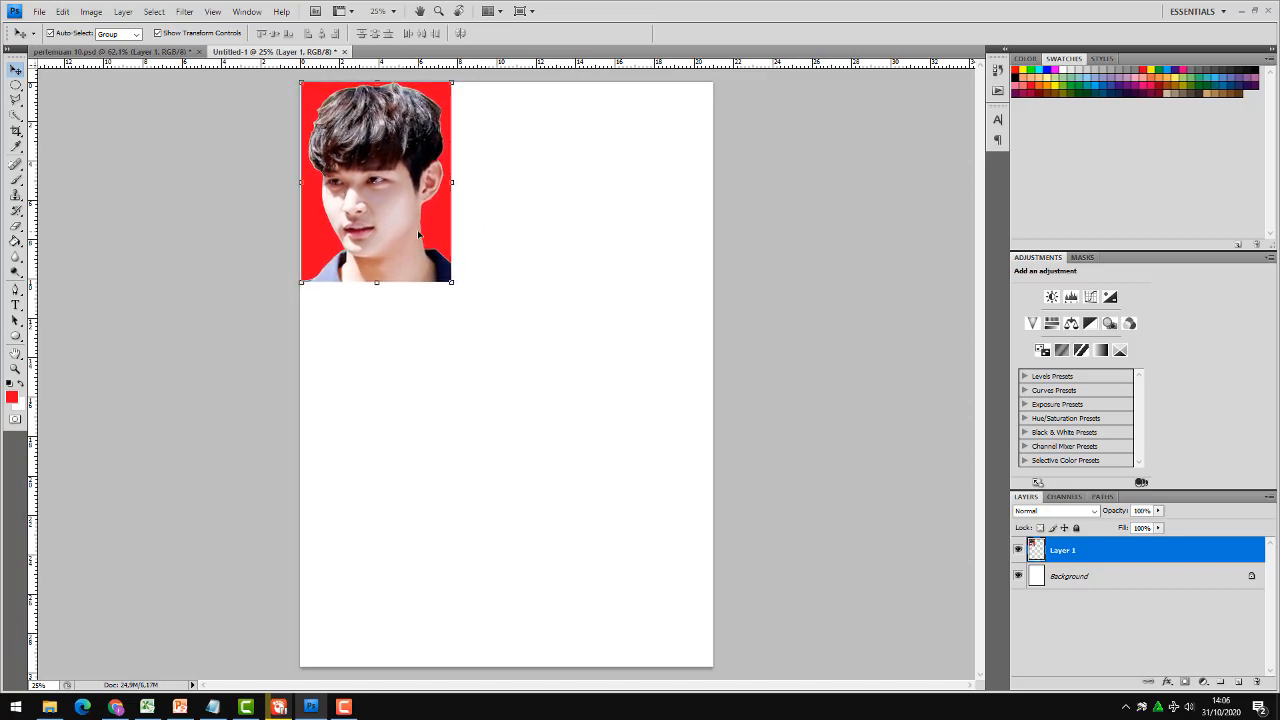
pyautogui.press('Down')
pyautogui.press('Down')
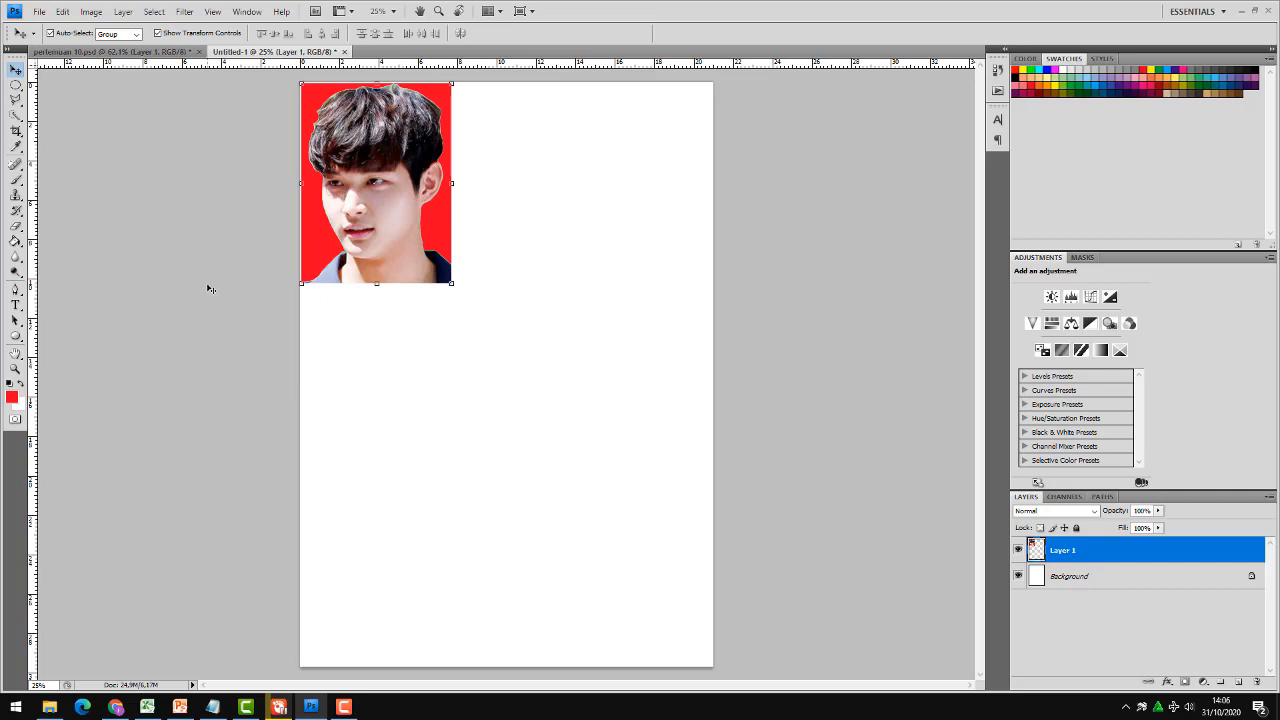
# Switch to pertemuan 10.psd and revert it to its Open history state, before the crop and red fill.
pyautogui.click(110, 51)
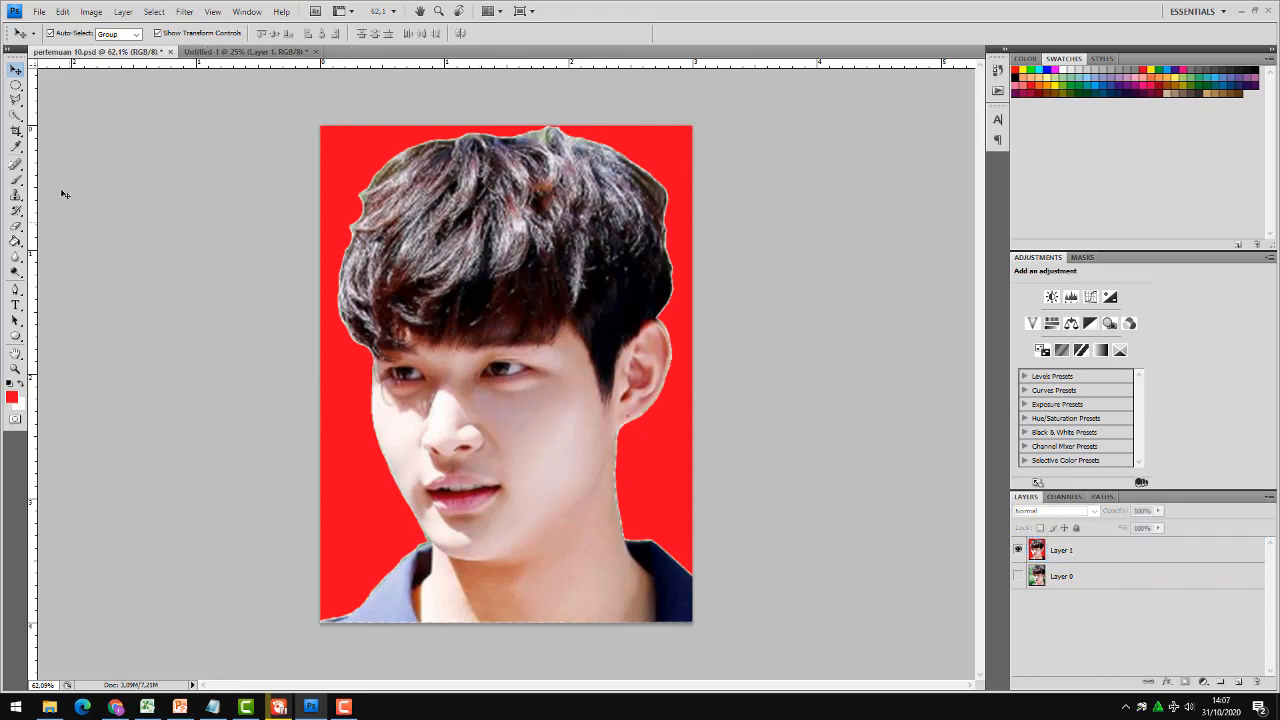
pyautogui.click(16, 131)
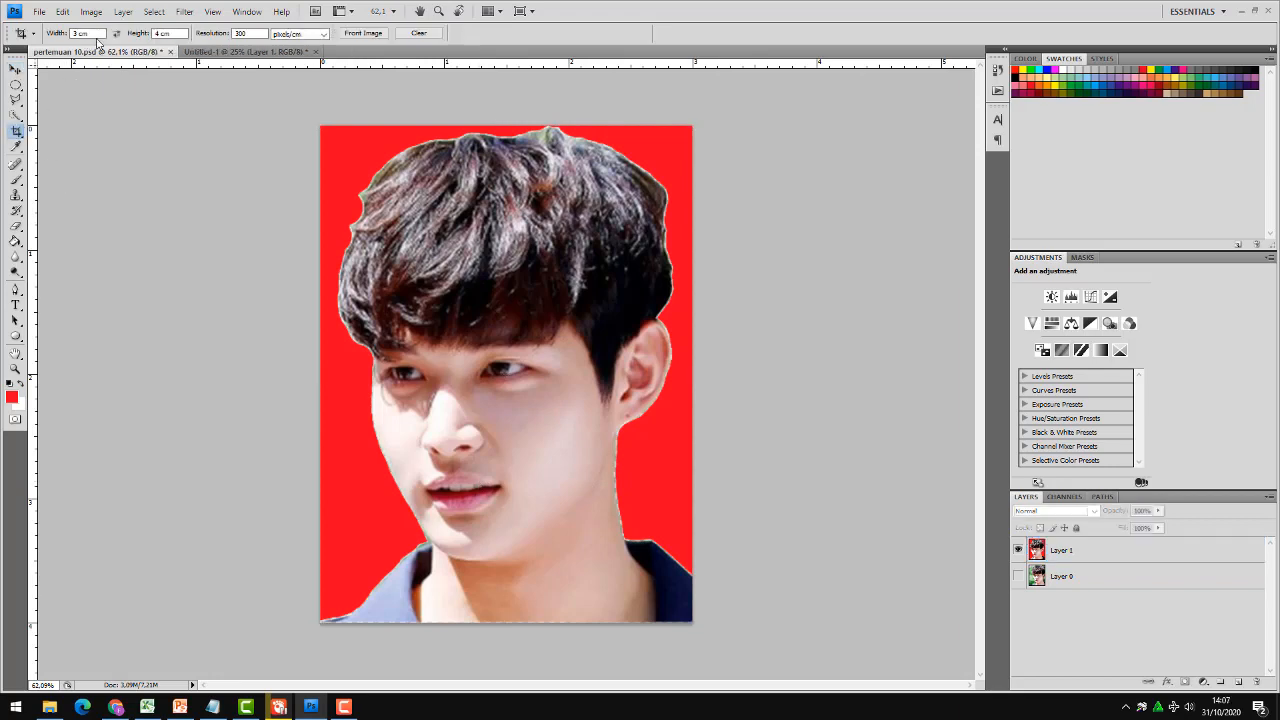
pyautogui.click(177, 34)
pyautogui.click(997, 72)
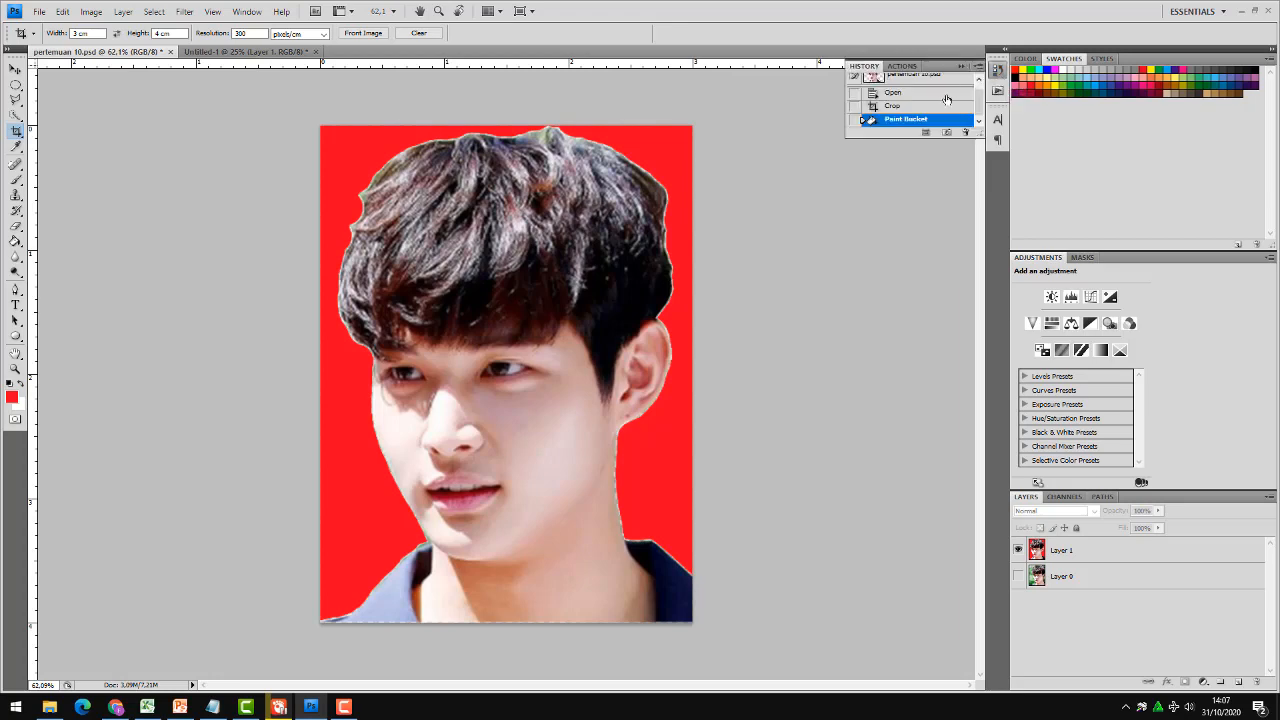
pyautogui.click(892, 94)
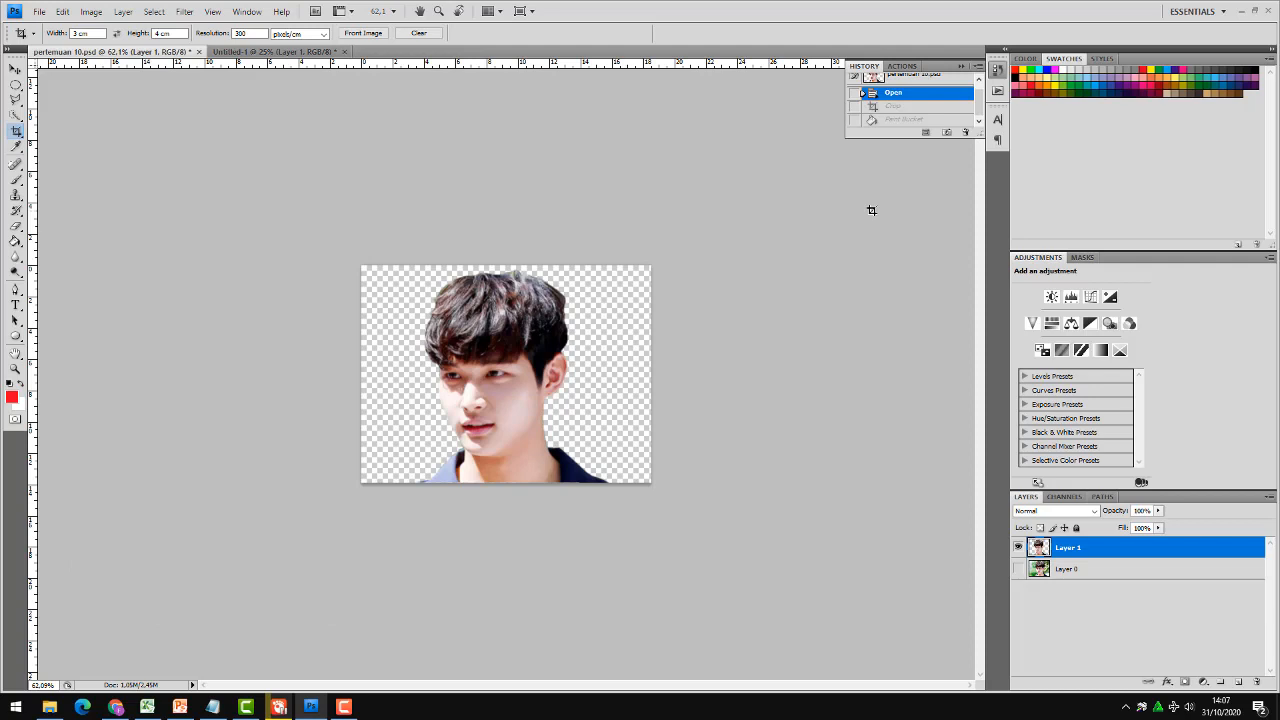
pyautogui.click(962, 66)
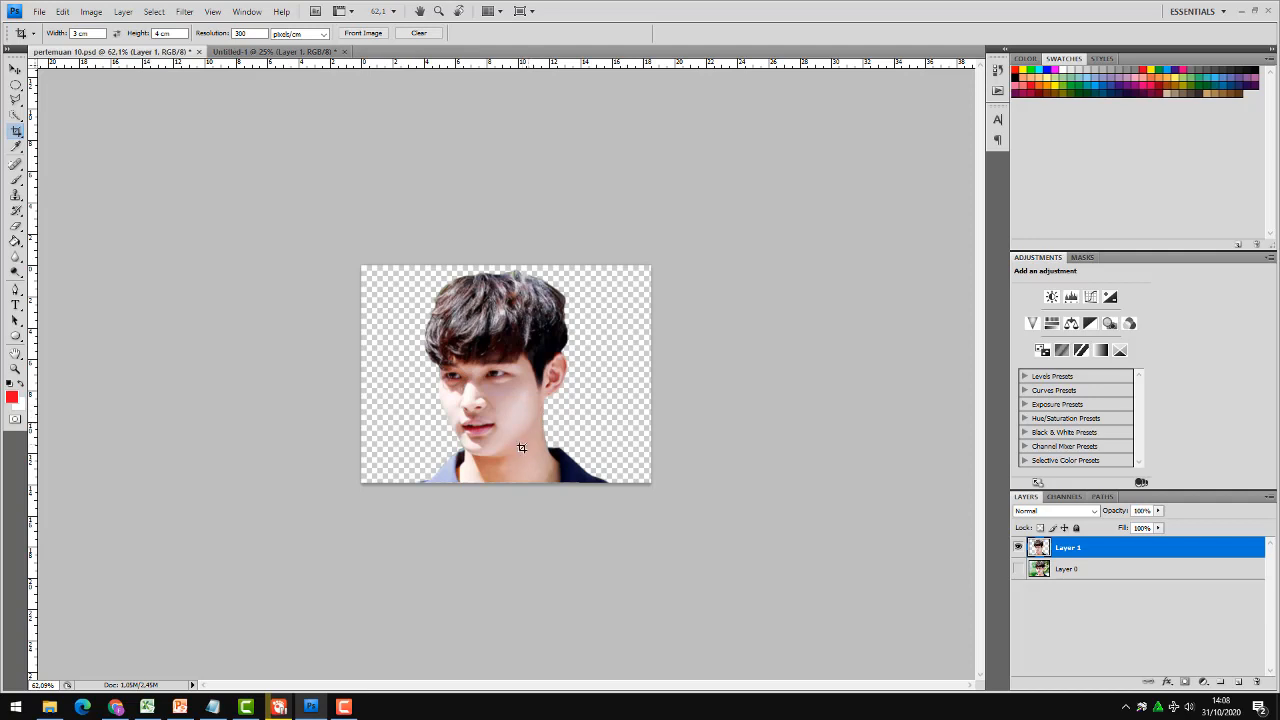
pyautogui.scroll(1, 525, 461)
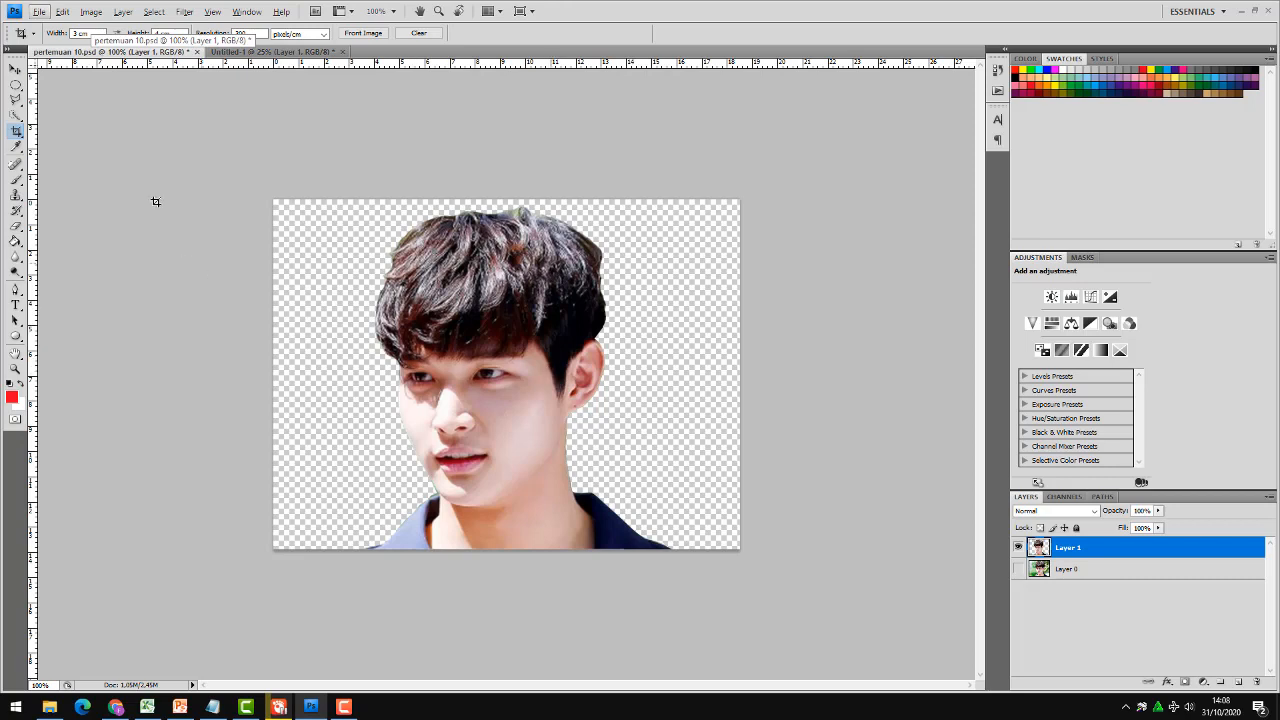
# Set the Crop tool's fixed size to 4 cm wide and 6 cm high.
pyautogui.doubleClick(75, 33)
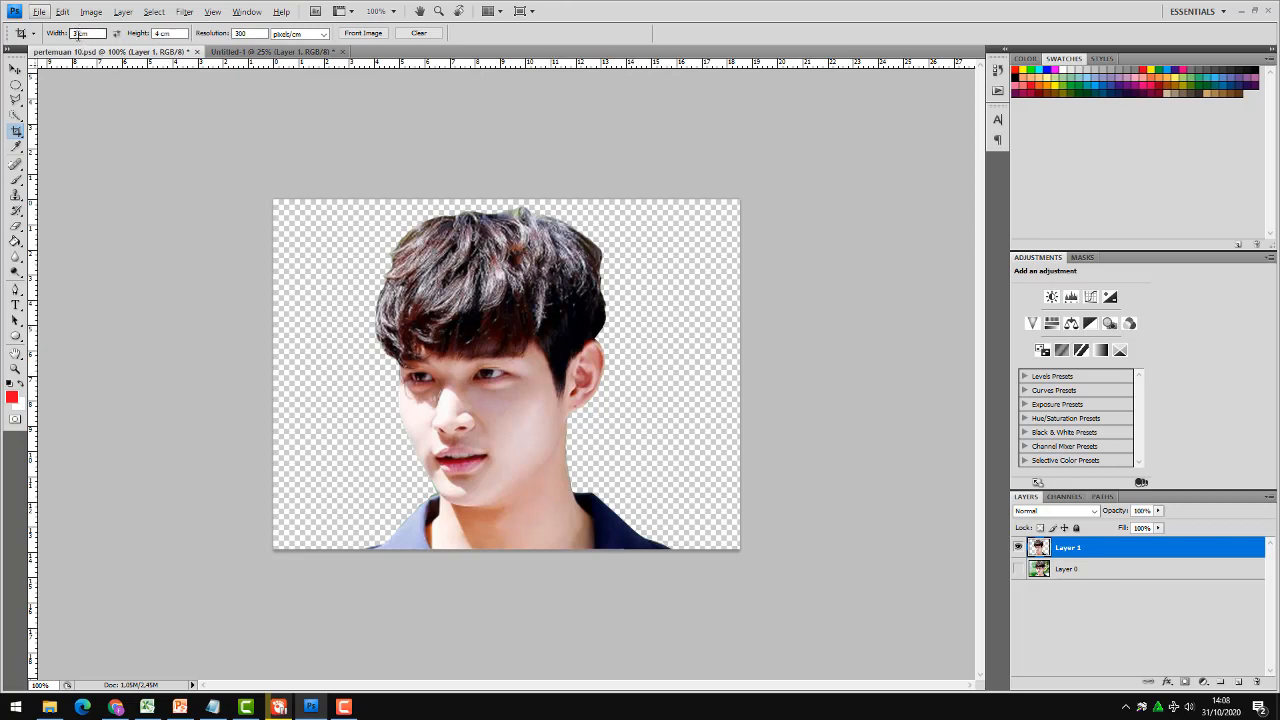
pyautogui.write('3')
pyautogui.click(76, 33)
pyautogui.press('BackSpace')
pyautogui.write('4')
pyautogui.click(157, 33)
pyautogui.write('6')
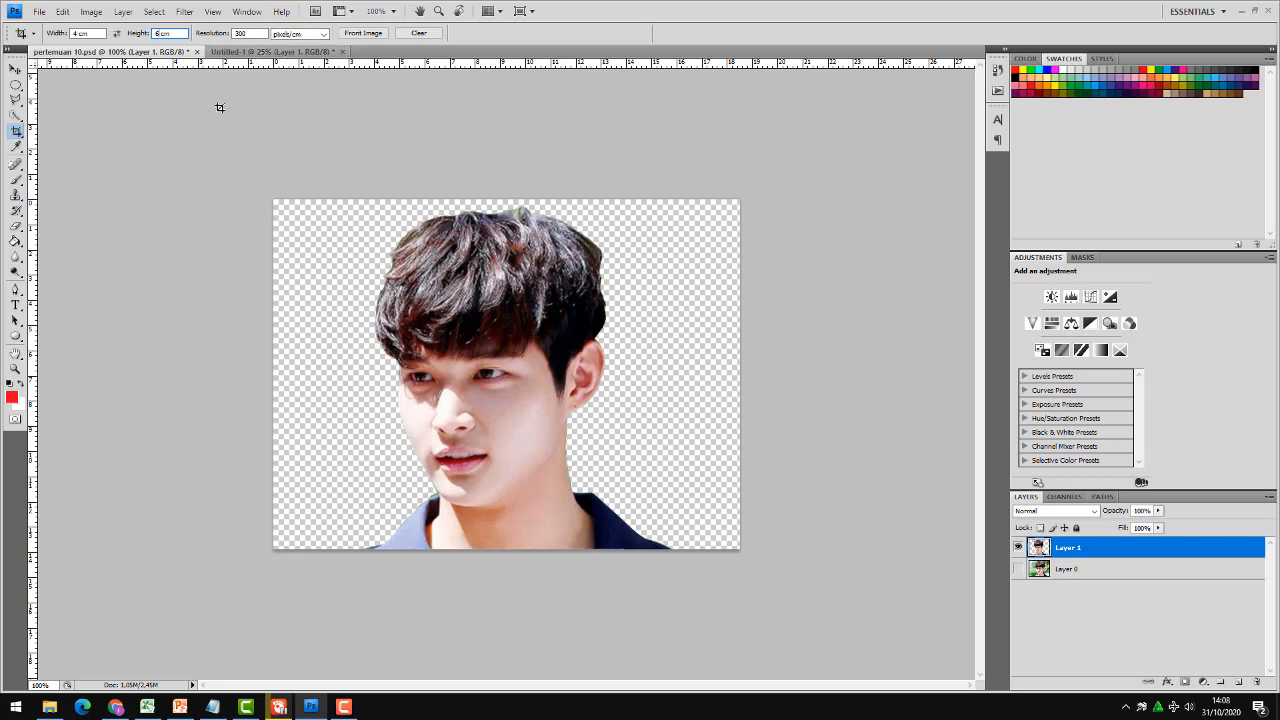
pyautogui.press('Return')
# Crop the transparent-background portrait to the 4 x 6 cm frame, centered around the head and shoulders.
pyautogui.moveTo(361, 204); pyautogui.dragTo(687, 547)
pyautogui.moveTo(747, 564); pyautogui.dragTo(763, 568)
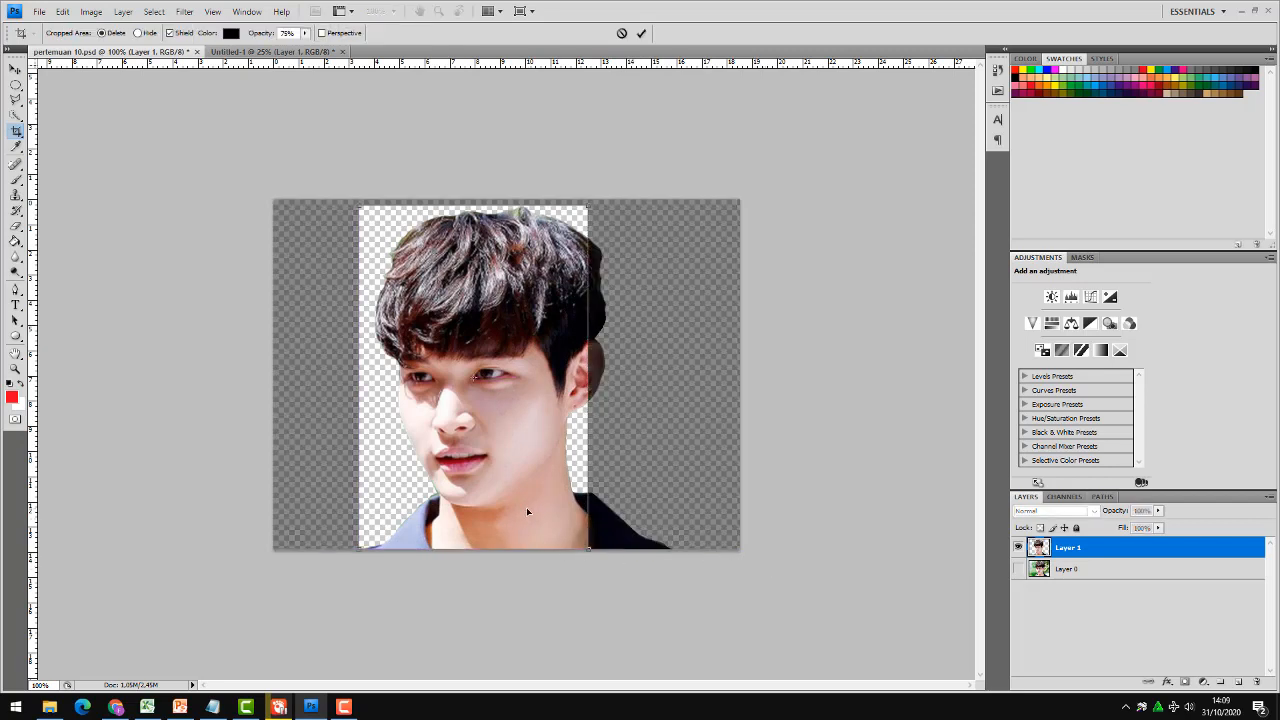
pyautogui.moveTo(505, 506); pyautogui.dragTo(523, 506)
pyautogui.press('Right')
pyautogui.press('Right')
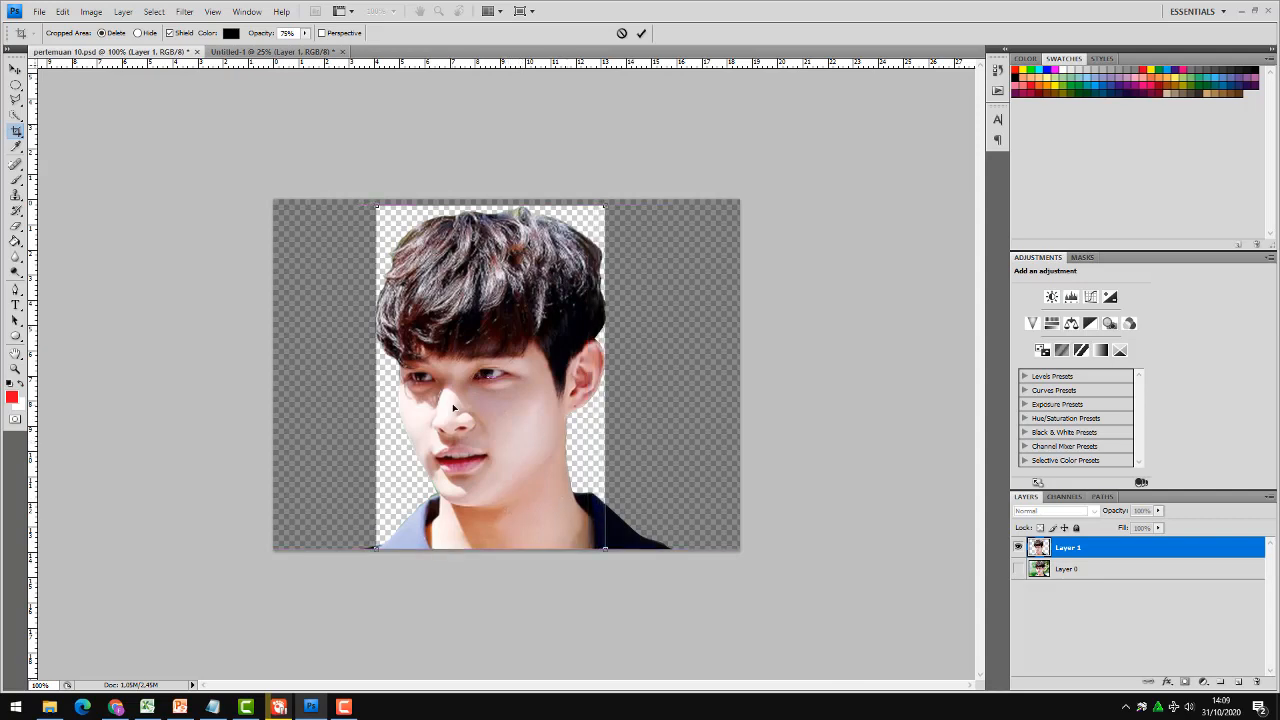
pyautogui.click(643, 35)
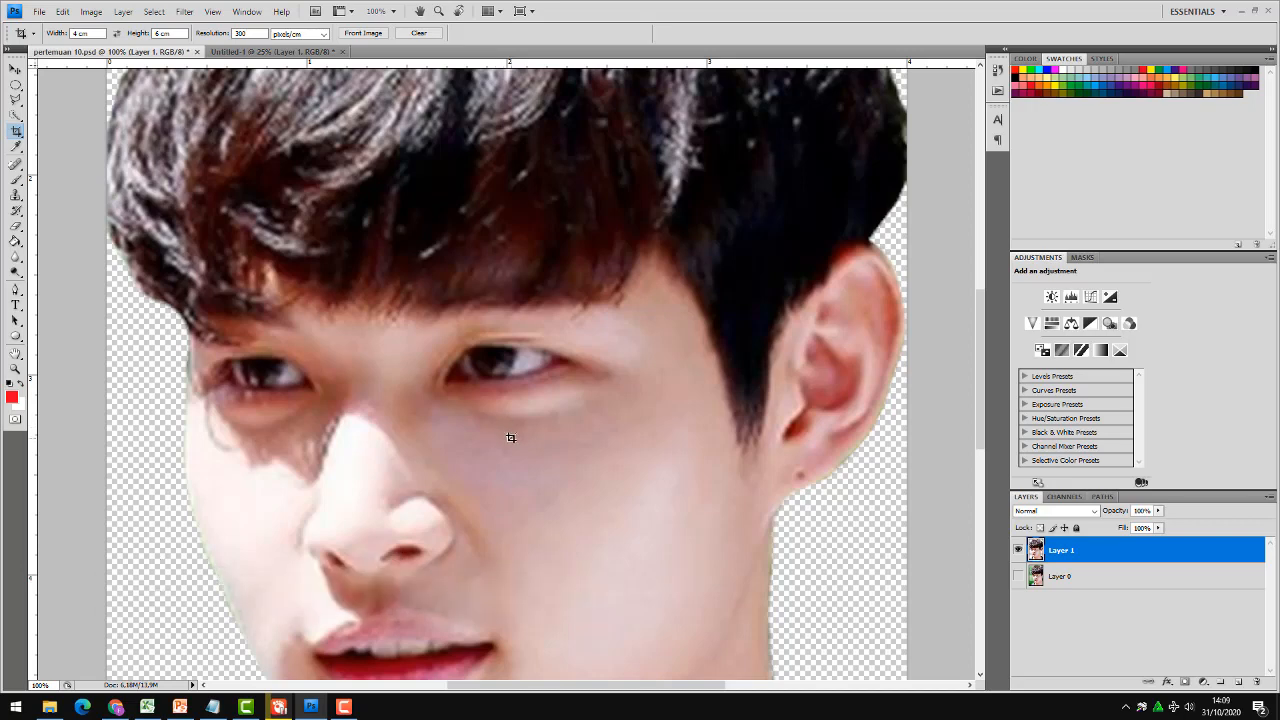
# Change the foreground color to bright blue, #040afc.
pyautogui.scroll(-3, 511, 438)
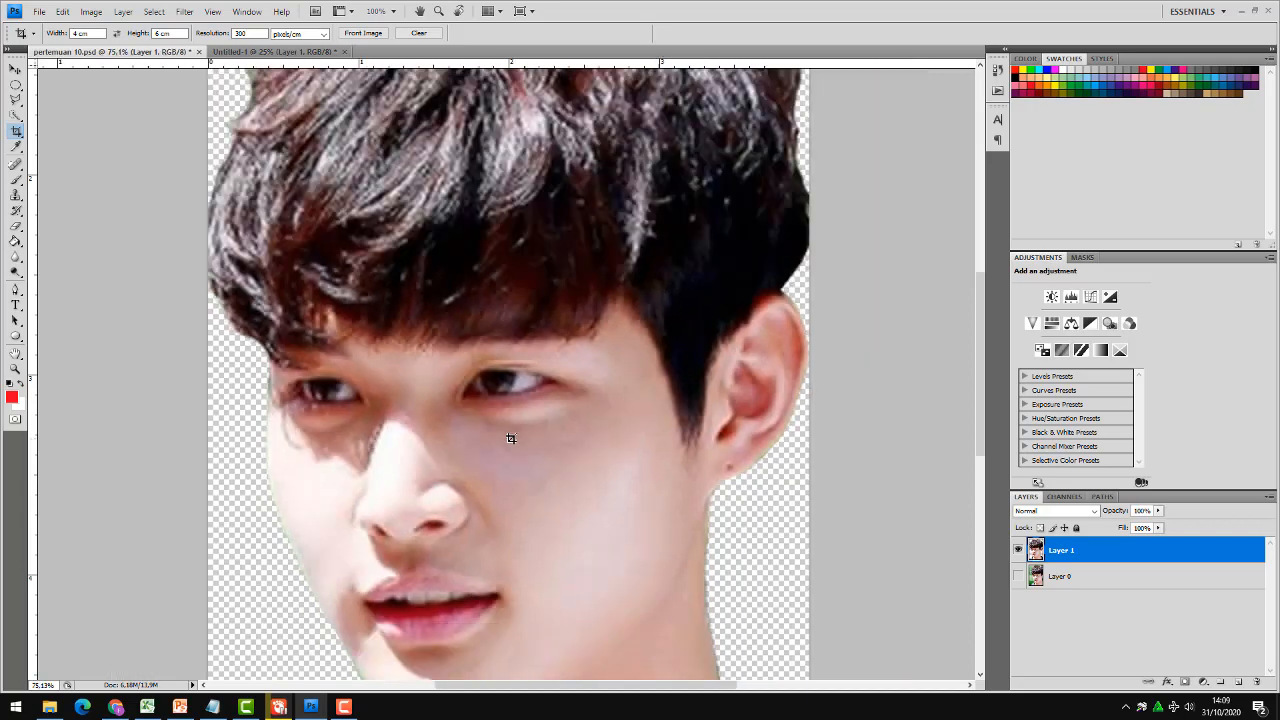
pyautogui.scroll(-1, 511, 438)
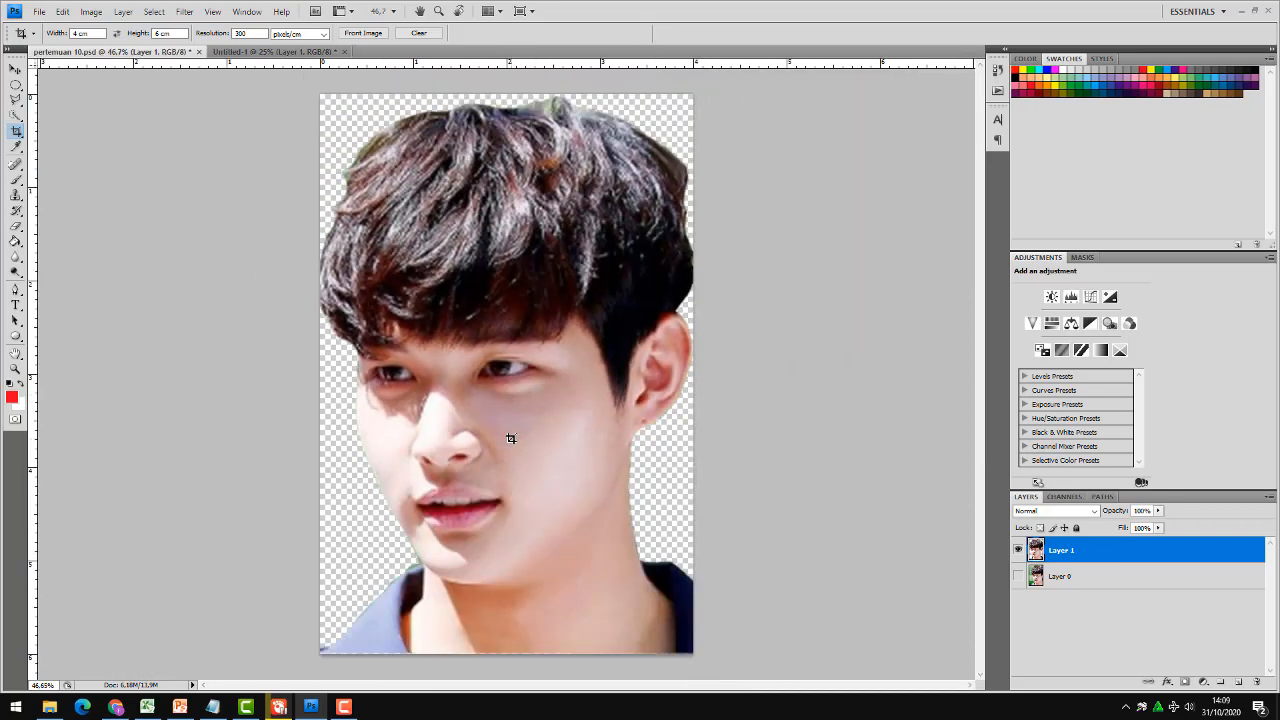
pyautogui.scroll(-1, 511, 438)
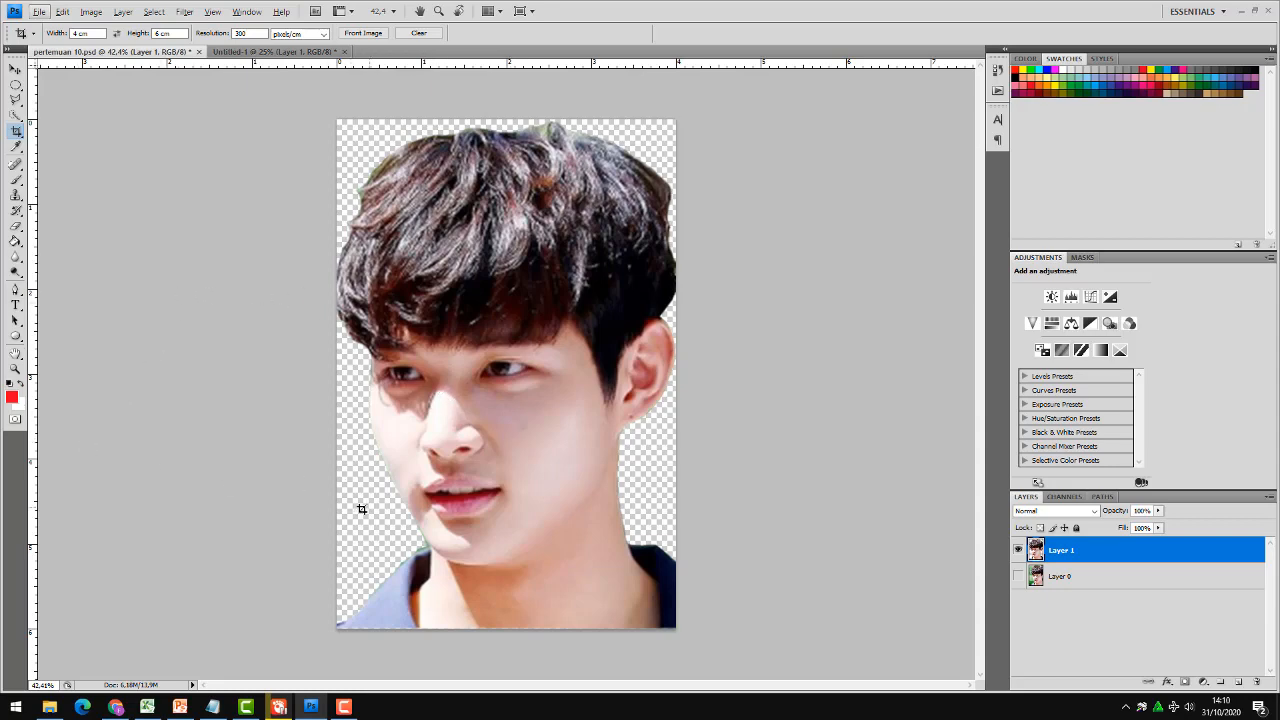
pyautogui.click(13, 398)
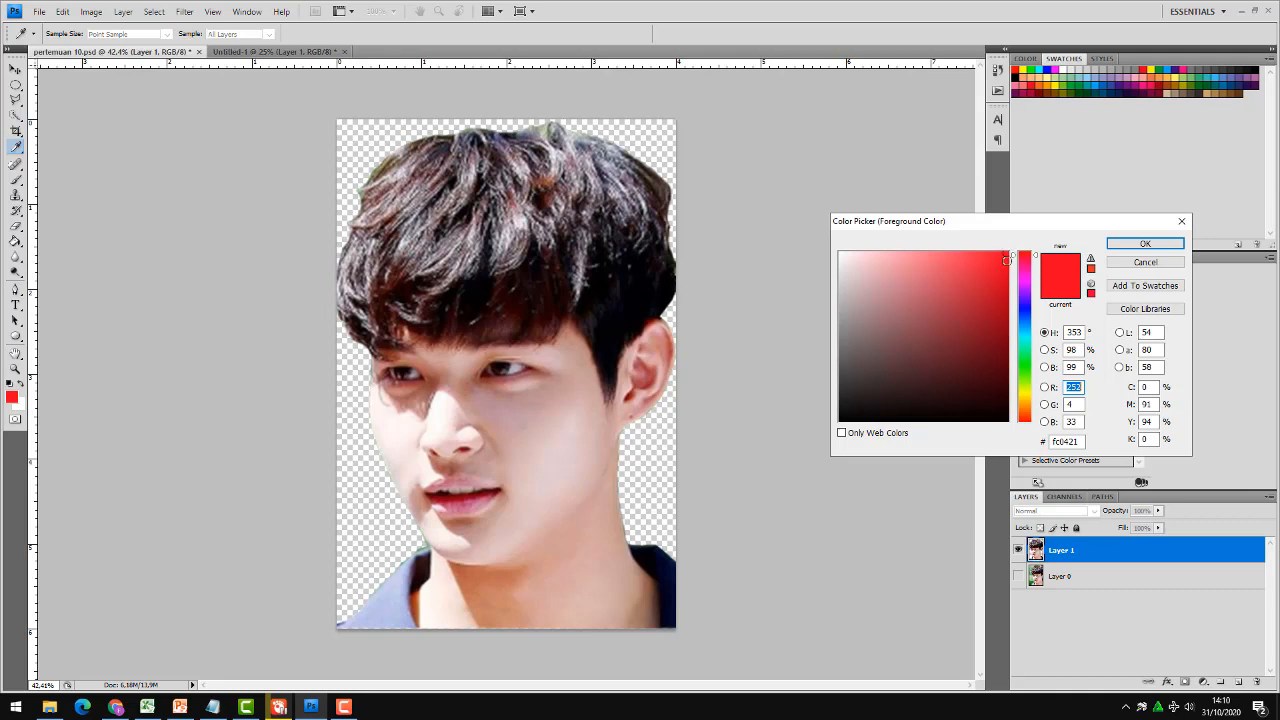
pyautogui.click(1027, 309)
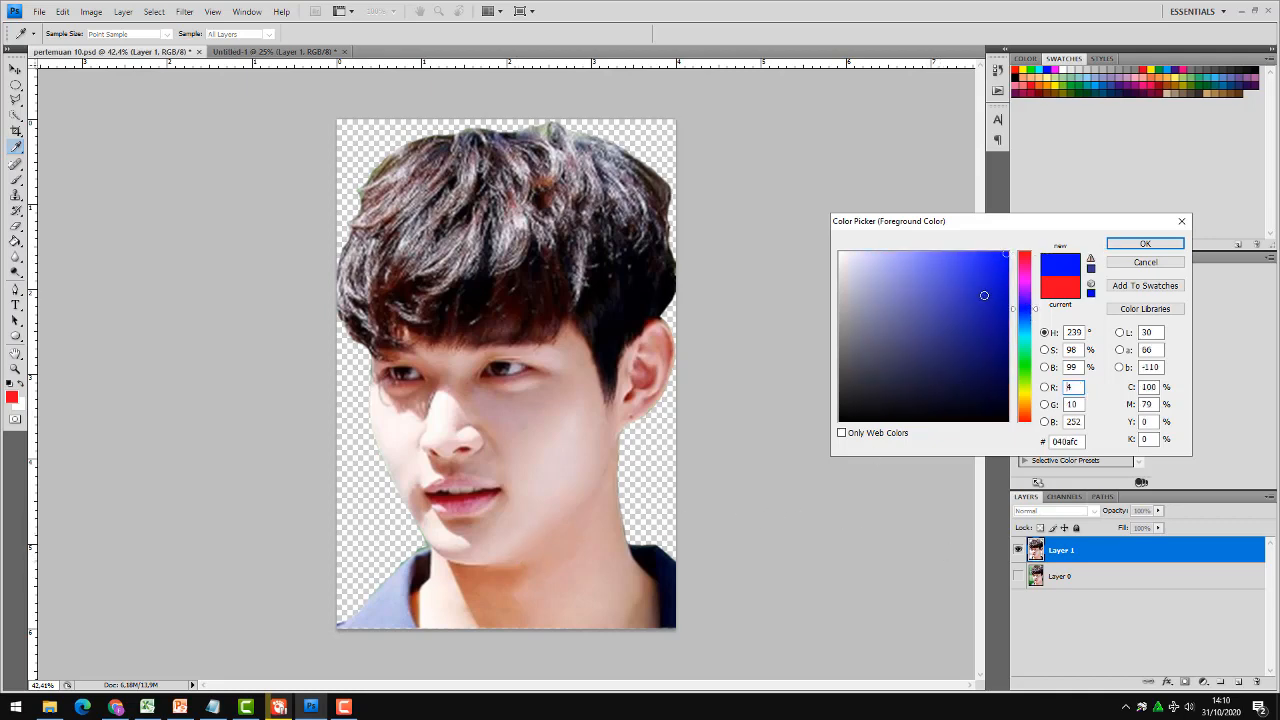
pyautogui.click(1146, 245)
pyautogui.press('c')
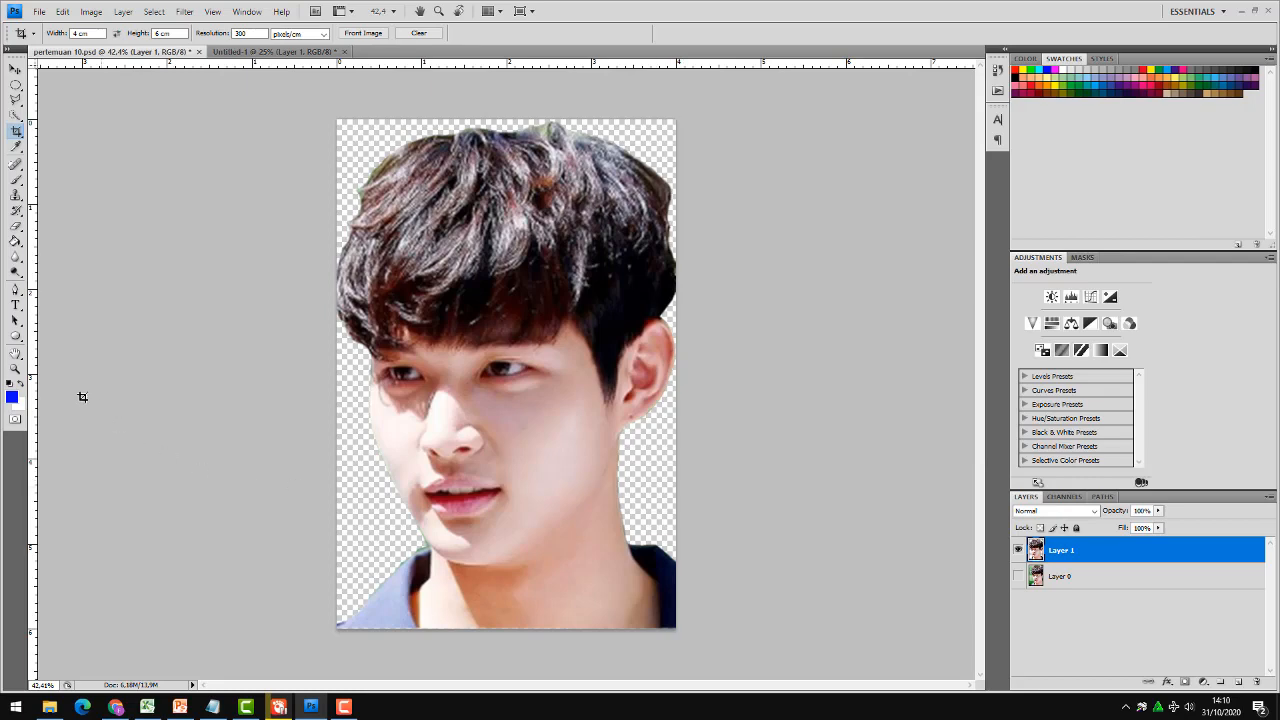
# Fill all transparent areas around the portrait on Layer 1 with the blue foreground color using the Paint Bucket tool.
pyautogui.click(15, 242)
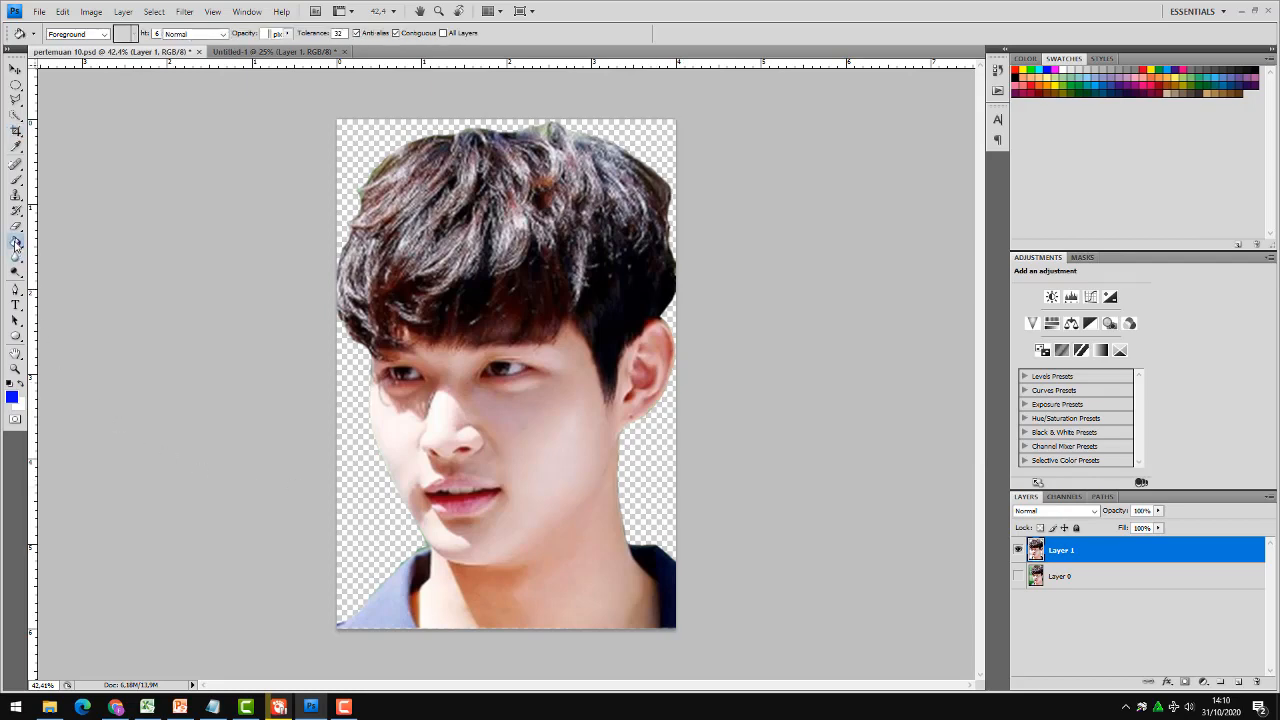
pyautogui.click(355, 514)
pyautogui.click(650, 491)
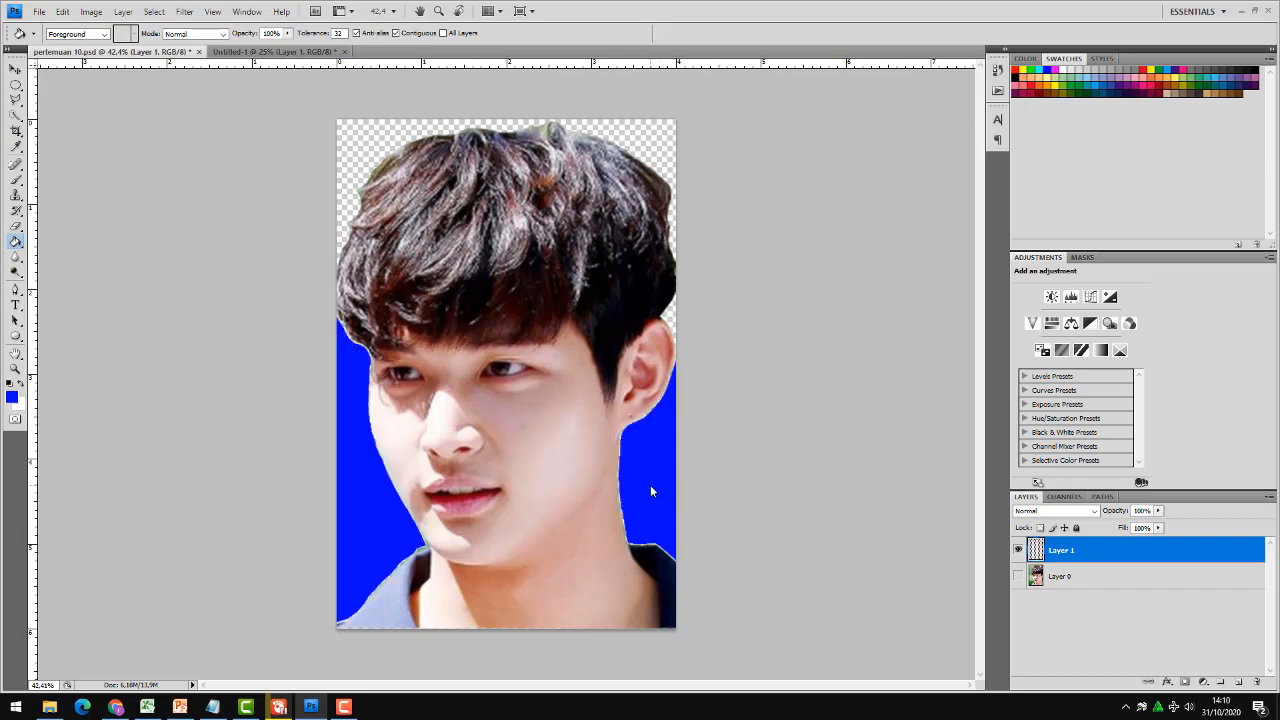
pyautogui.click(348, 174)
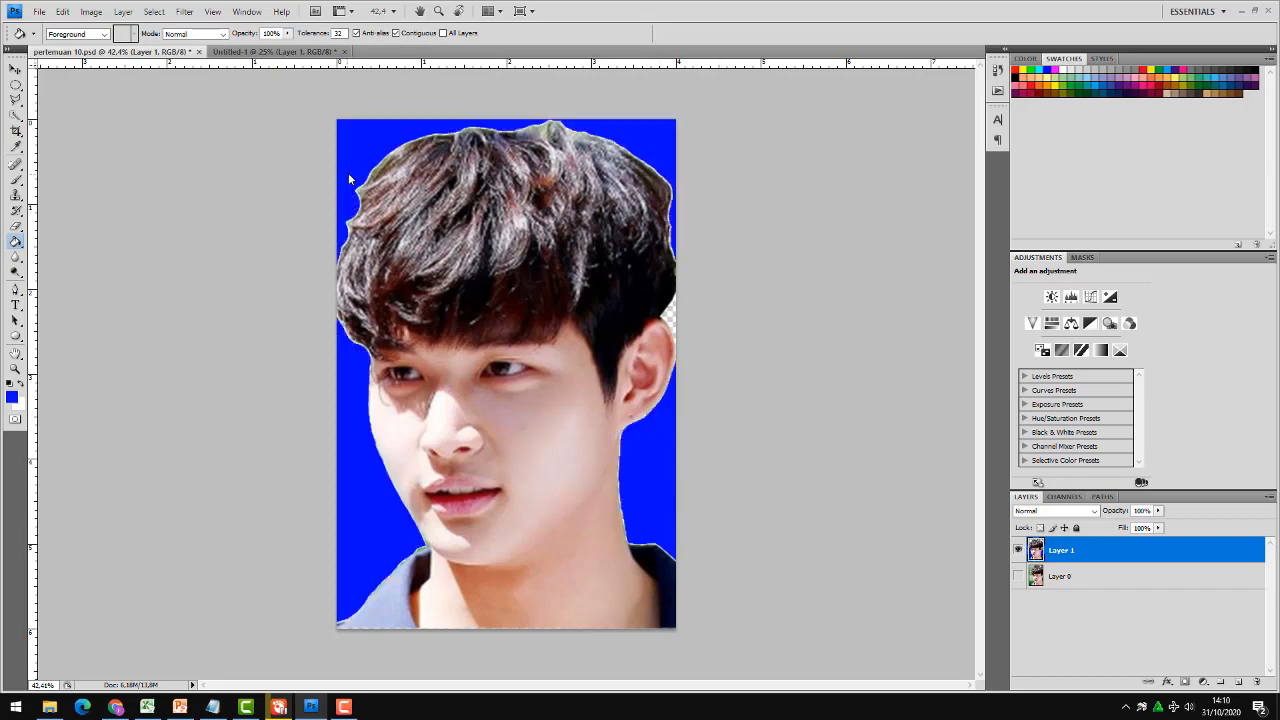
pyautogui.click(670, 318)
# Copy the blue-background portrait into the Untitled-1 A4 document and place it below the red portrait, along the page's left edge.
pyautogui.press('v')
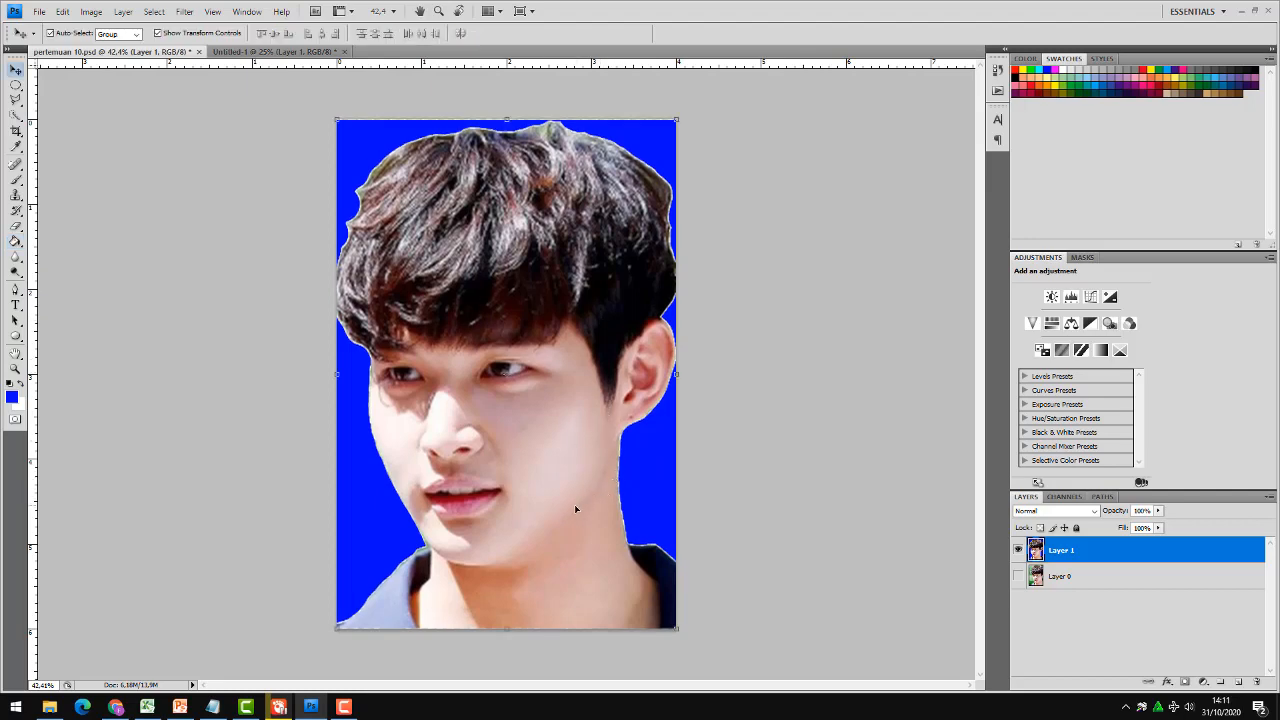
pyautogui.click(268, 55)
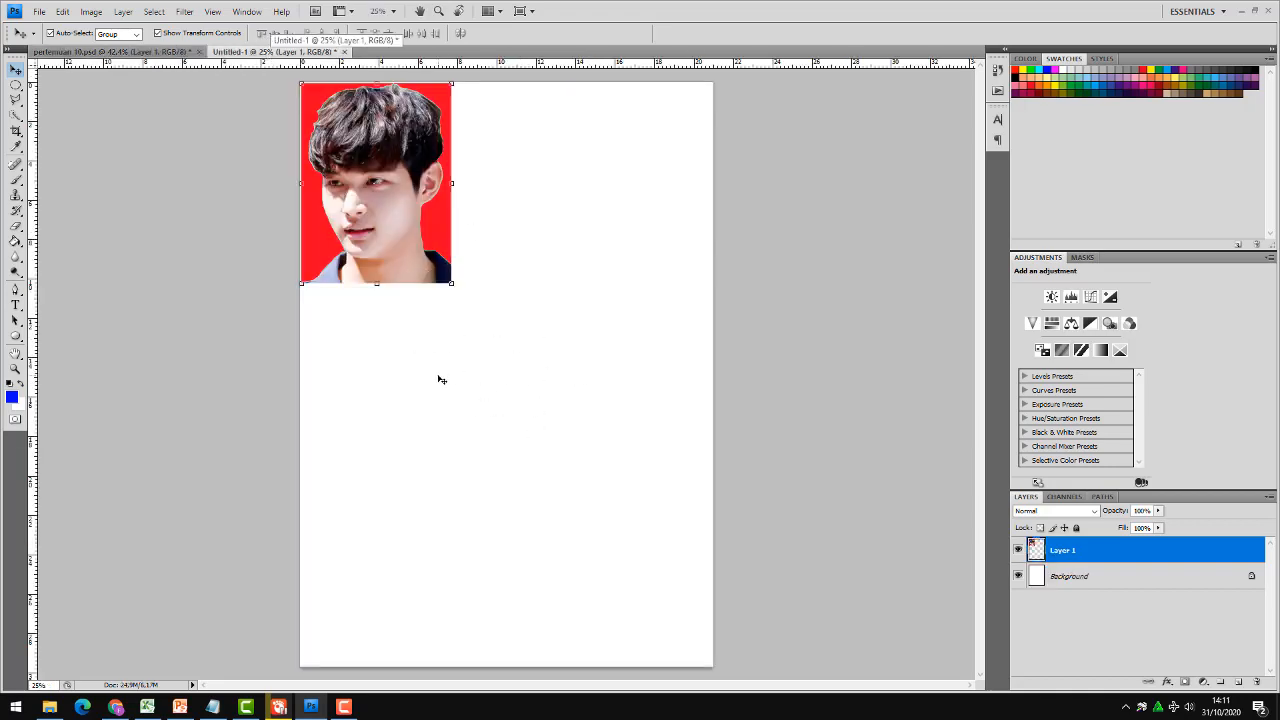
pyautogui.click(112, 51)
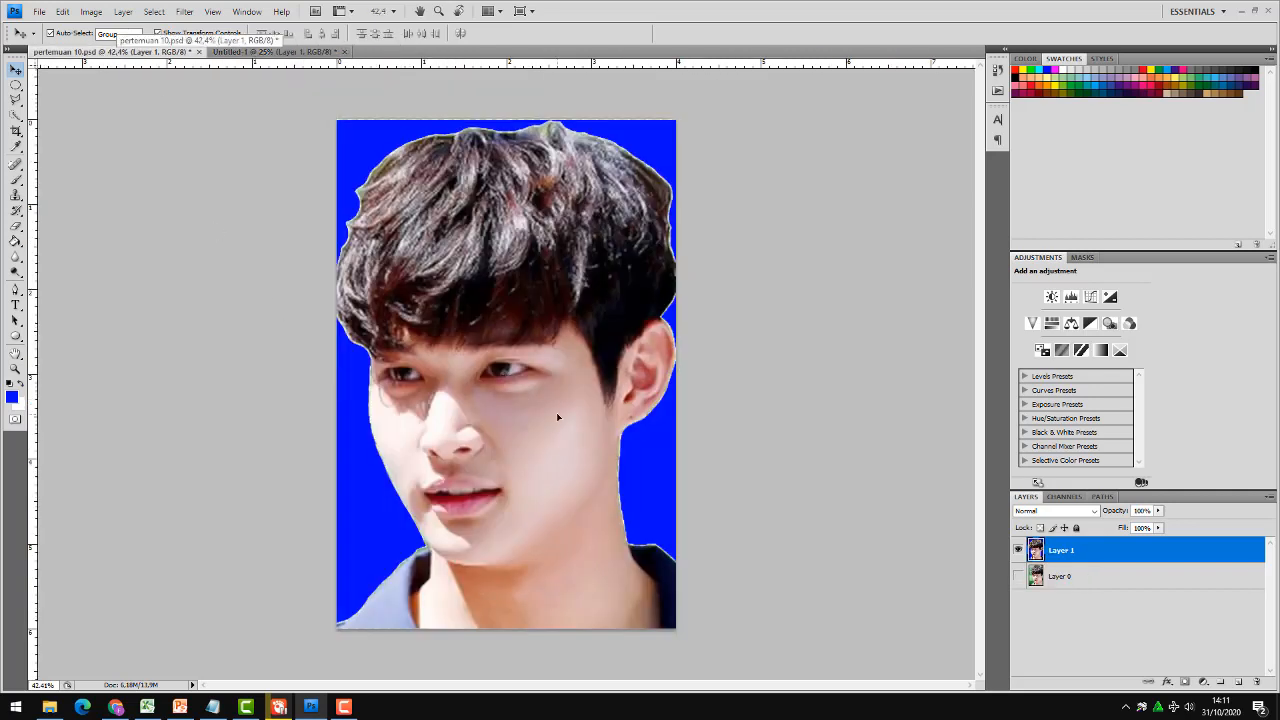
pyautogui.moveTo(557, 415); pyautogui.dragTo(300, 72)
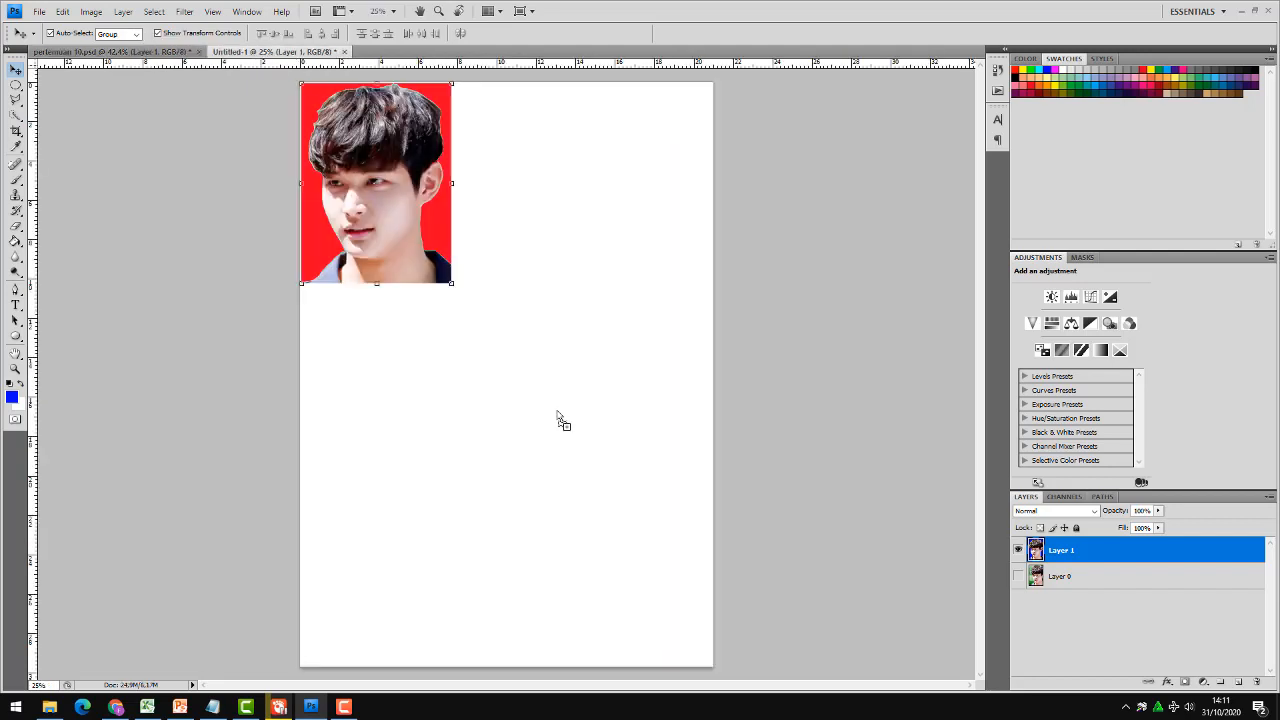
pyautogui.moveTo(540, 393); pyautogui.dragTo(400, 468)
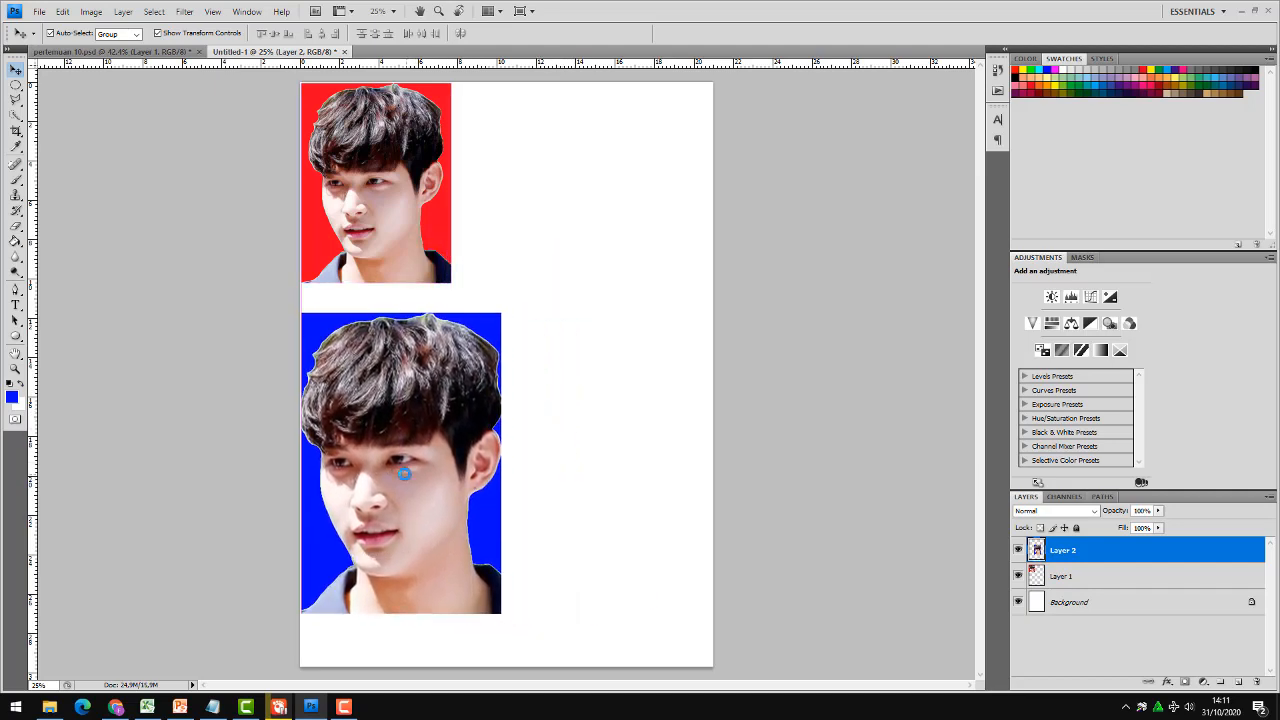
# Nudge the blue portrait up until only a narrow gap separates it from the red portrait above.
pyautogui.press('Up')
pyautogui.press('Up')
pyautogui.press('Up')
pyautogui.press('Up')
pyautogui.press('Up')
pyautogui.press('Up')
pyautogui.press('Up')
pyautogui.press('Up')
pyautogui.press('Up')
pyautogui.press('Up')
pyautogui.press('Up')
pyautogui.press('Up')
pyautogui.press('Up')
pyautogui.press('Up')
pyautogui.press('Up')
pyautogui.press('Up')
pyautogui.press('Up')
pyautogui.press('Up')
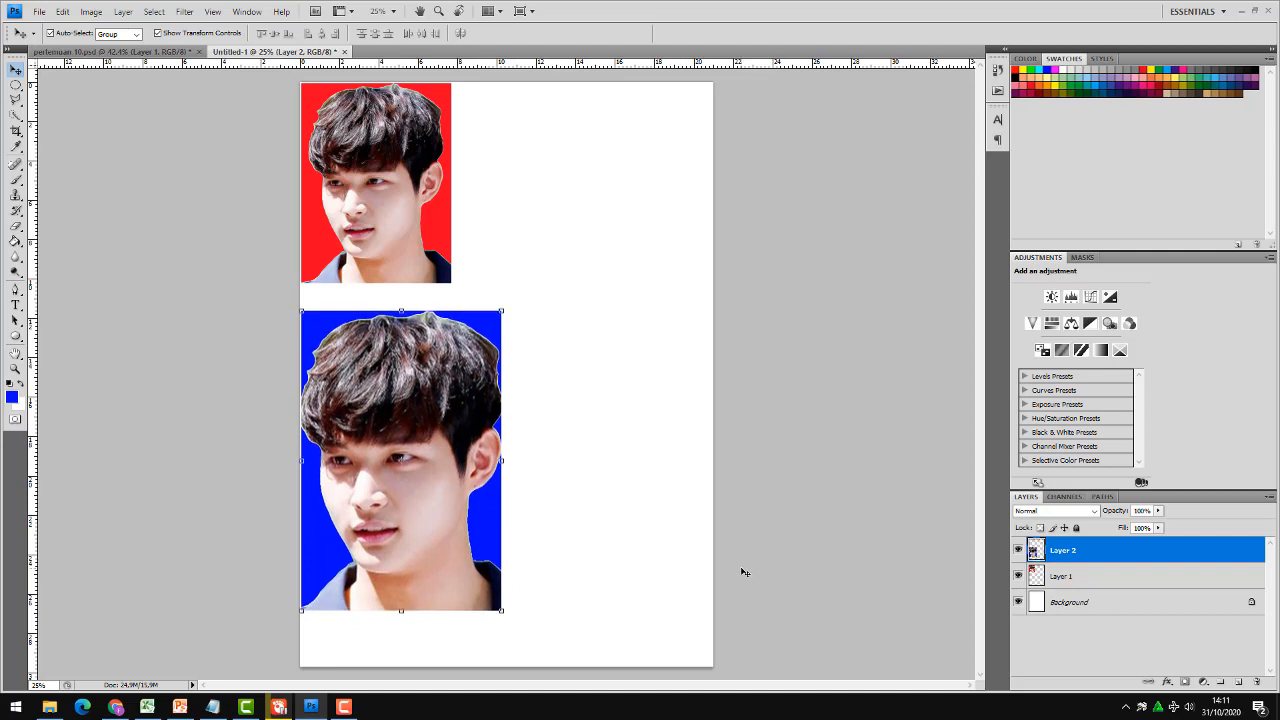
pyautogui.press('Up')
pyautogui.press('Up')
pyautogui.press('Up')
pyautogui.press('Up')
pyautogui.press('Up')
pyautogui.press('Up')
pyautogui.press('Up')
pyautogui.press('Up')
pyautogui.press('Up')
pyautogui.press('Up')
pyautogui.press('Up')
pyautogui.press('Up')
pyautogui.press('Up')
pyautogui.press('Up')
pyautogui.press('Up')
pyautogui.press('Up')
pyautogui.press('Up')
pyautogui.press('Up')
pyautogui.press('Up')
pyautogui.press('Up')
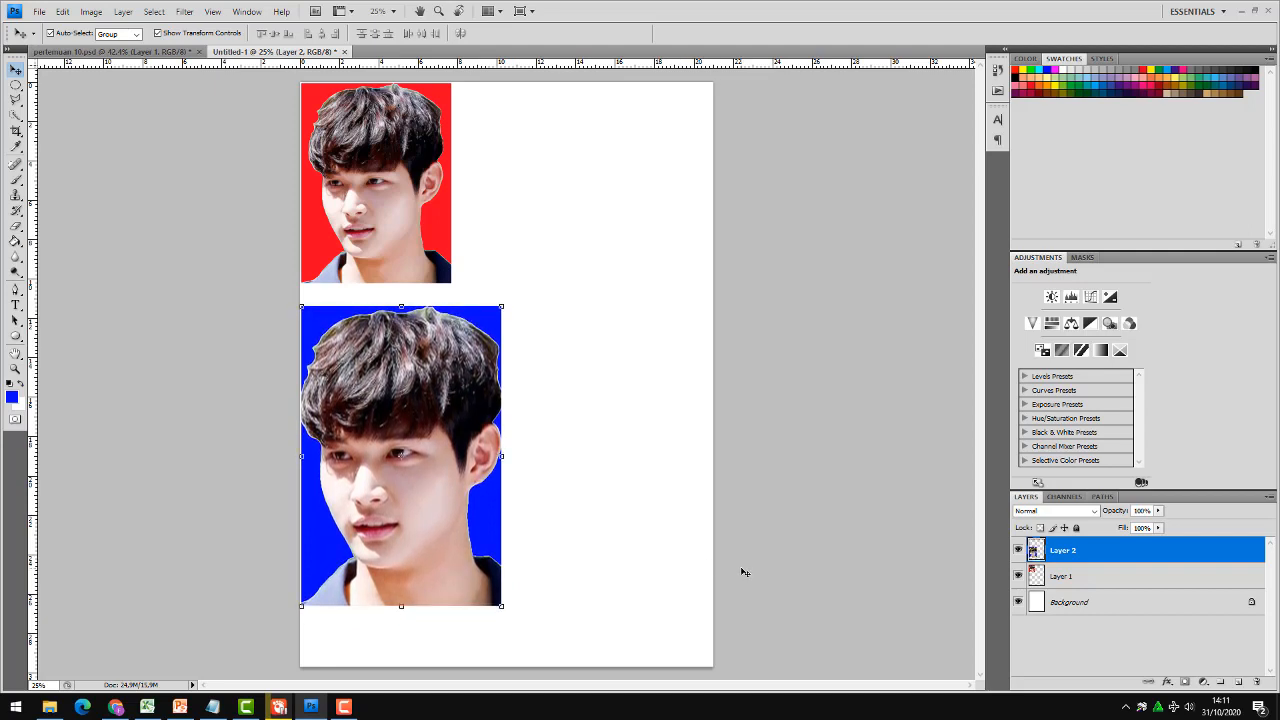
pyautogui.press('Up')
pyautogui.press('Up')
pyautogui.press('Up')
pyautogui.press('Up')
pyautogui.press('Up')
pyautogui.press('Up')
pyautogui.press('Up')
pyautogui.press('Up')
pyautogui.press('Up')
pyautogui.press('Up')
pyautogui.press('Up')
pyautogui.press('Up')
pyautogui.press('Up')
pyautogui.press('Up')
pyautogui.press('Up')
pyautogui.press('Up')
pyautogui.press('Up')
pyautogui.press('Up')
pyautogui.press('Up')
pyautogui.press('Up')
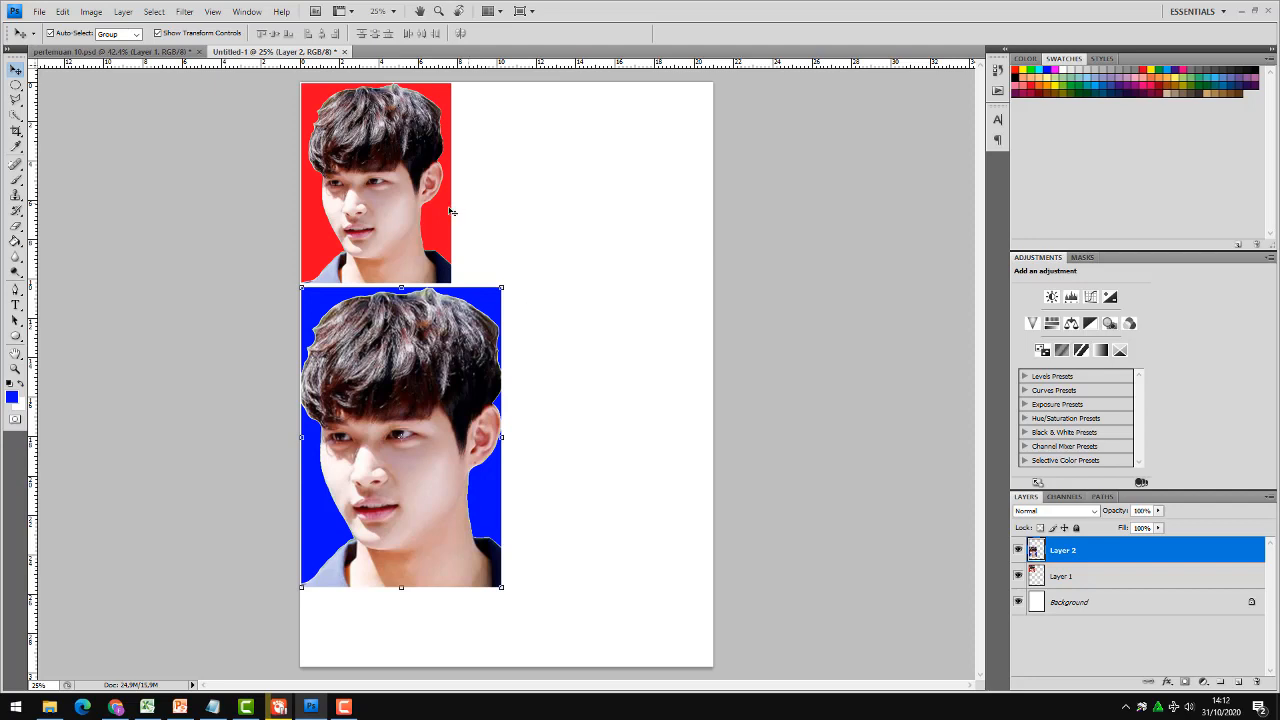
# Duplicate the red portrait on Layer 1 and place the copy to the right of the original, aligned with it.
pyautogui.click(378, 211)
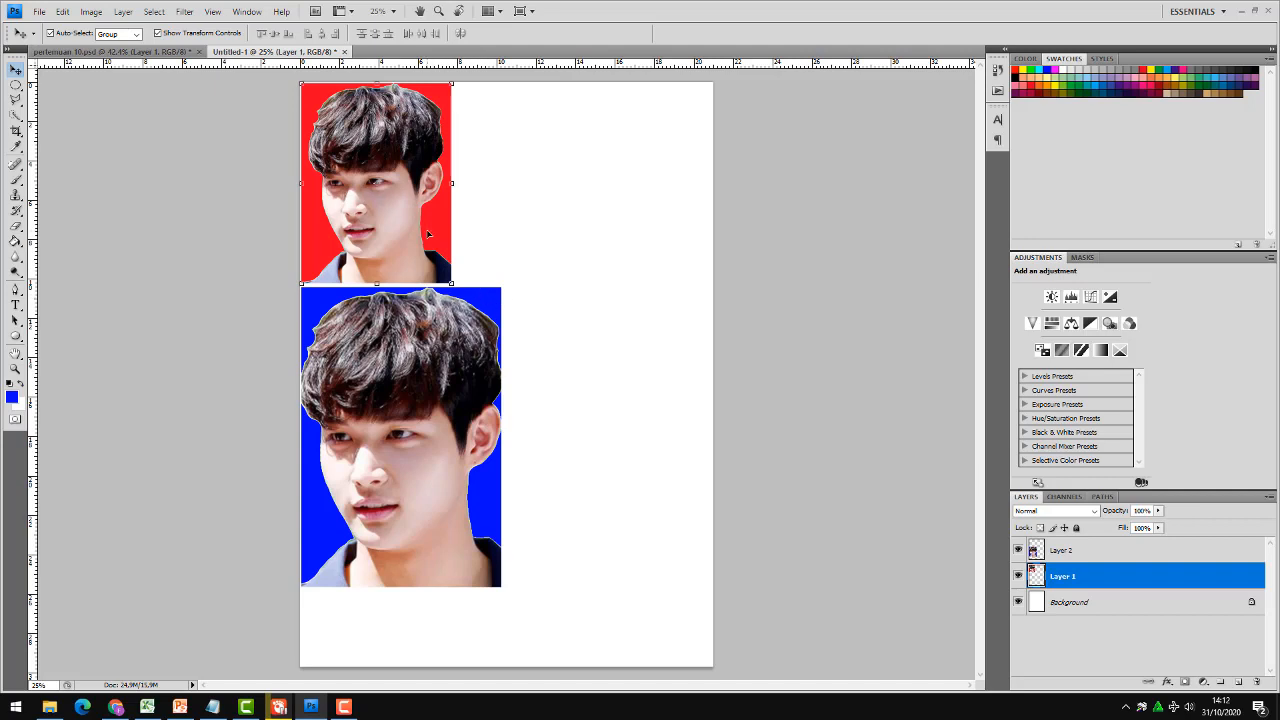
pyautogui.click(410, 349)
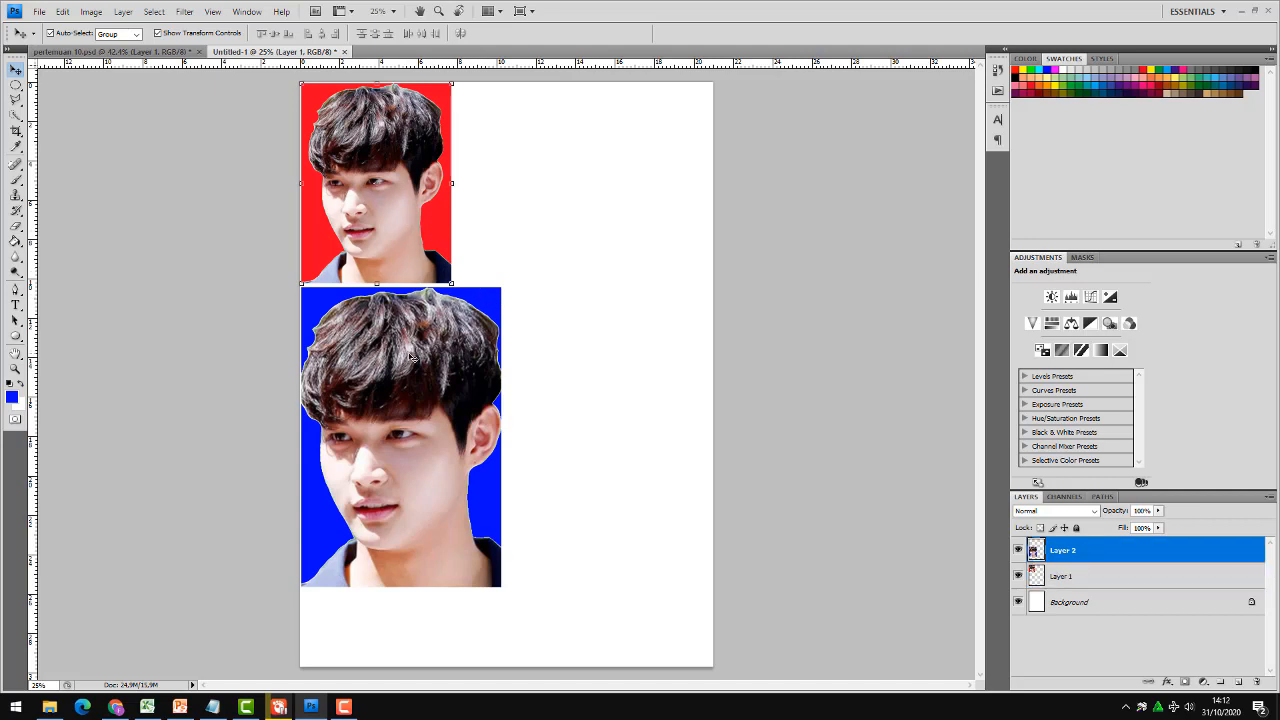
pyautogui.click(402, 220)
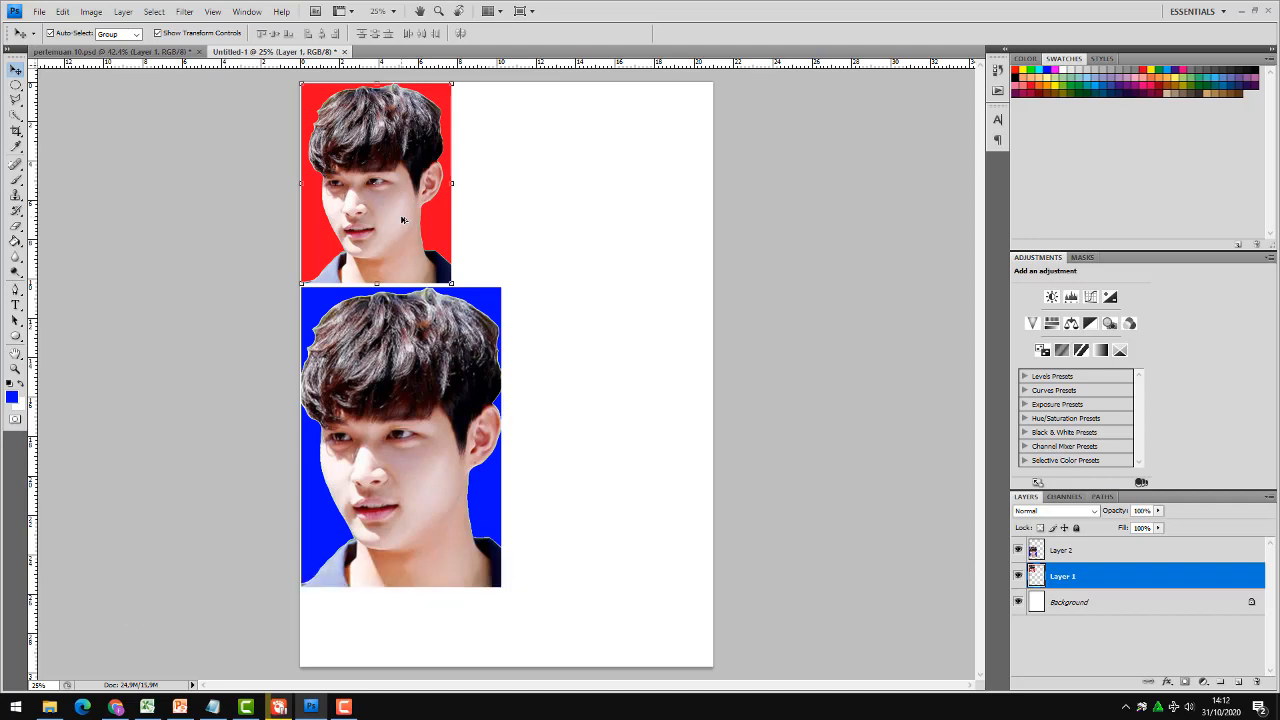
pyautogui.moveTo(400, 216); pyautogui.dragTo(562, 220)
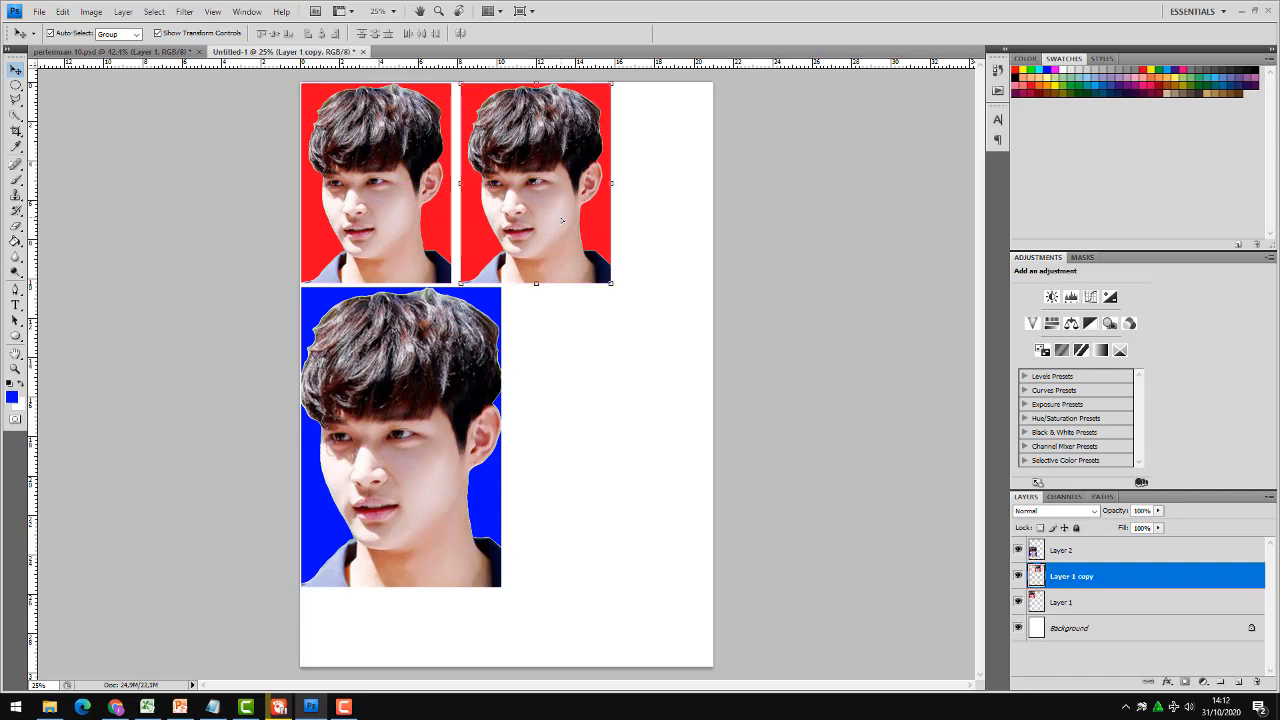
# Nudge the red portrait copy left until only a thin gap separates it from the original.
pyautogui.press('Left')
pyautogui.press('Left')
pyautogui.press('Left')
pyautogui.press('Left')
pyautogui.press('Left')
pyautogui.press('Left')
pyautogui.press('Left')
pyautogui.press('Left')
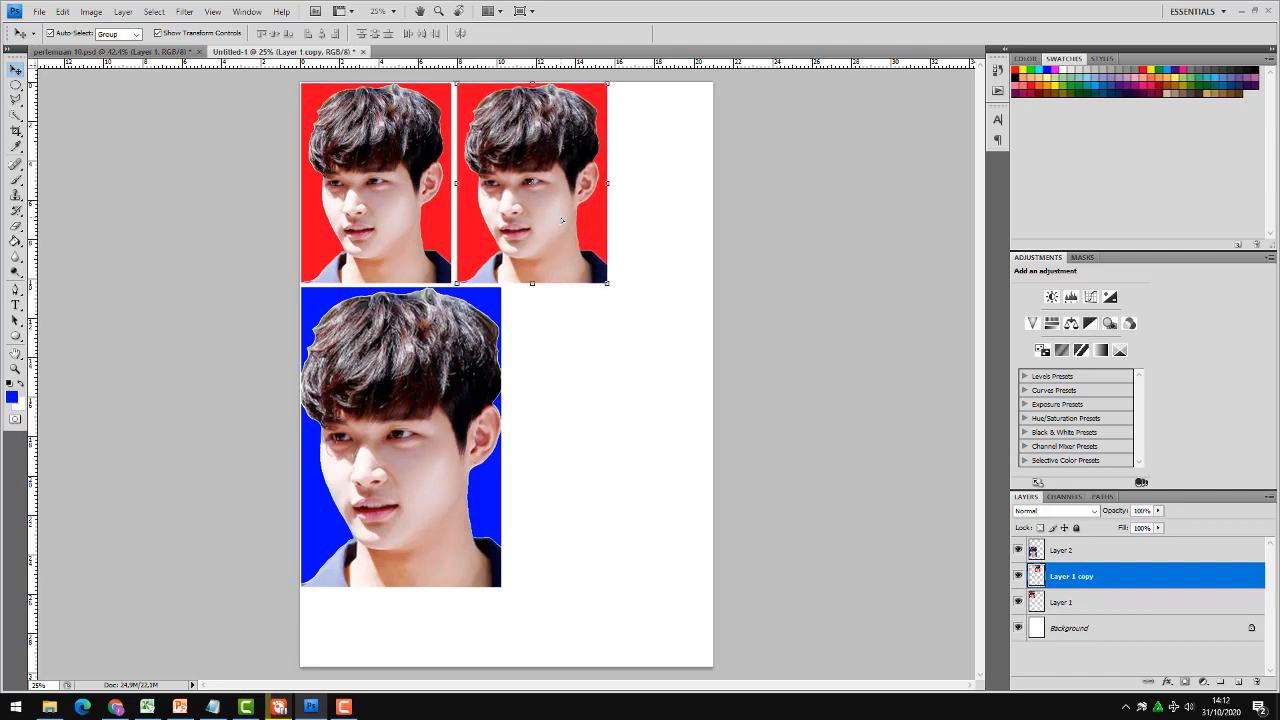
pyautogui.press('Left')
pyautogui.press('Left')
pyautogui.press('Left')
pyautogui.press('Left')
pyautogui.press('Left')
pyautogui.press('Left')
pyautogui.press('Left')
pyautogui.press('Left')
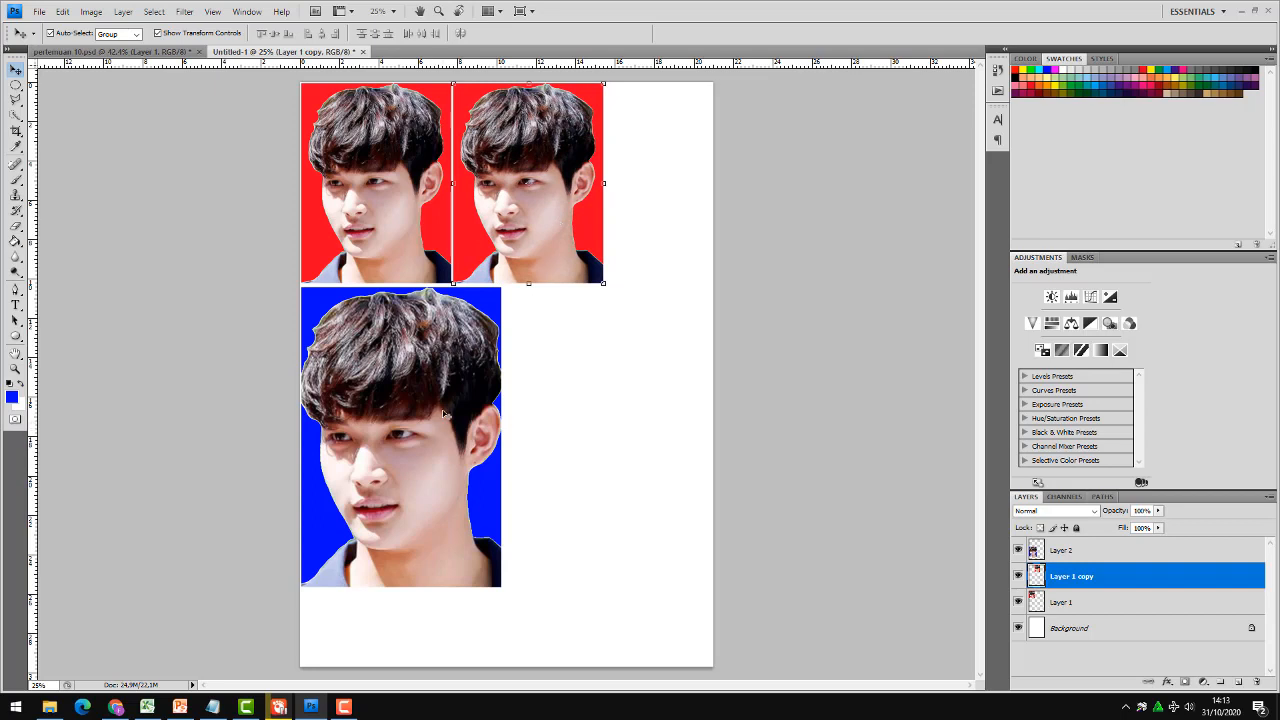
# Duplicate the blue portrait on Layer 2 and place the copy directly to its right with a thin gap.
pyautogui.click(462, 441)
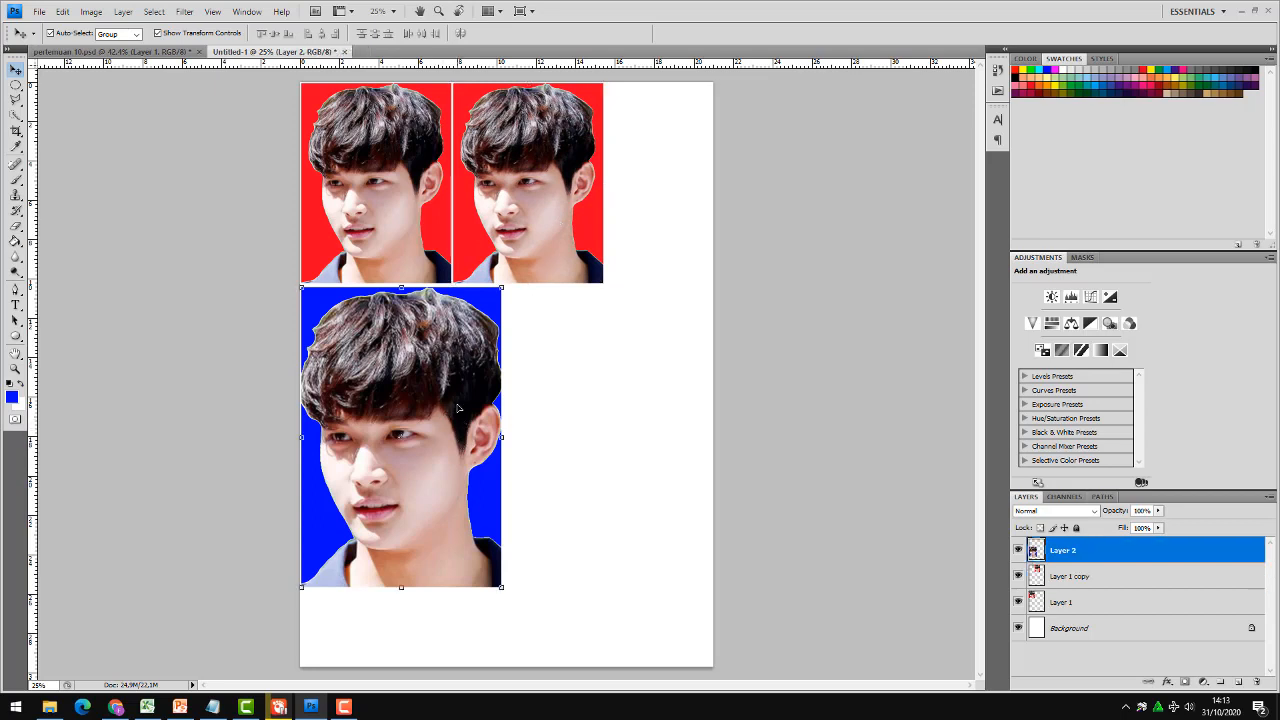
pyautogui.moveTo(458, 408); pyautogui.dragTo(661, 408)
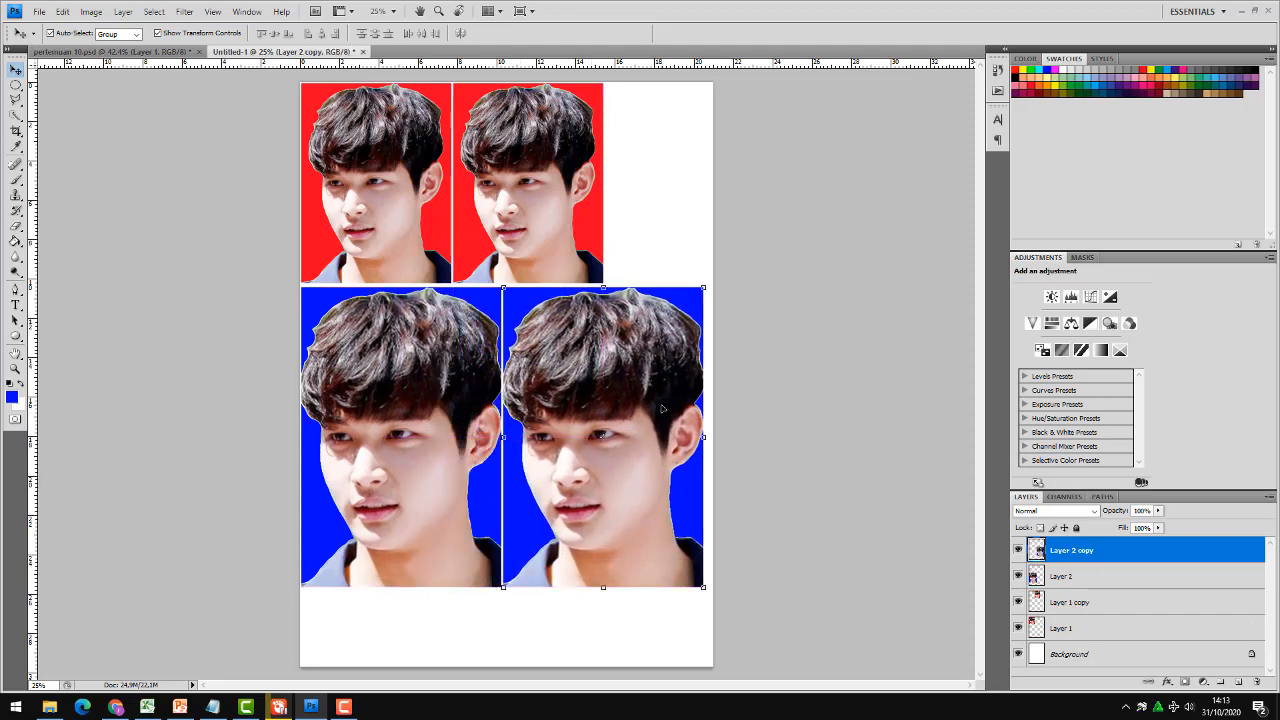